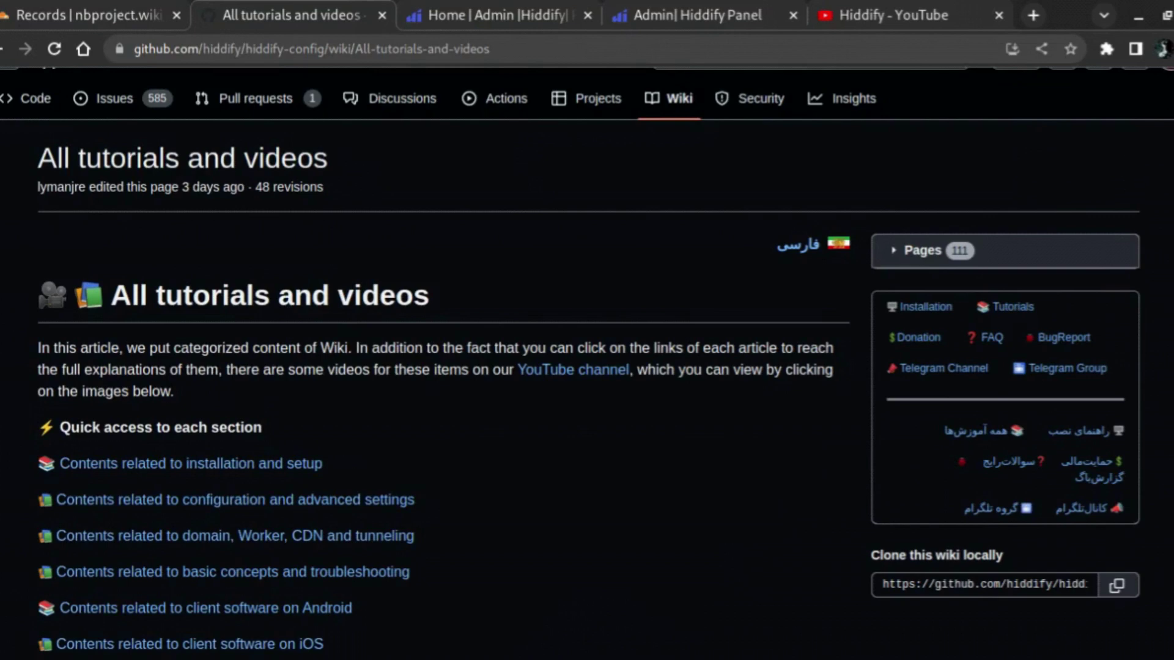
# - Scroll the tutorials page and highlight its 'All tutorials and videos' title
pyautogui.scroll(1, 587, 361)
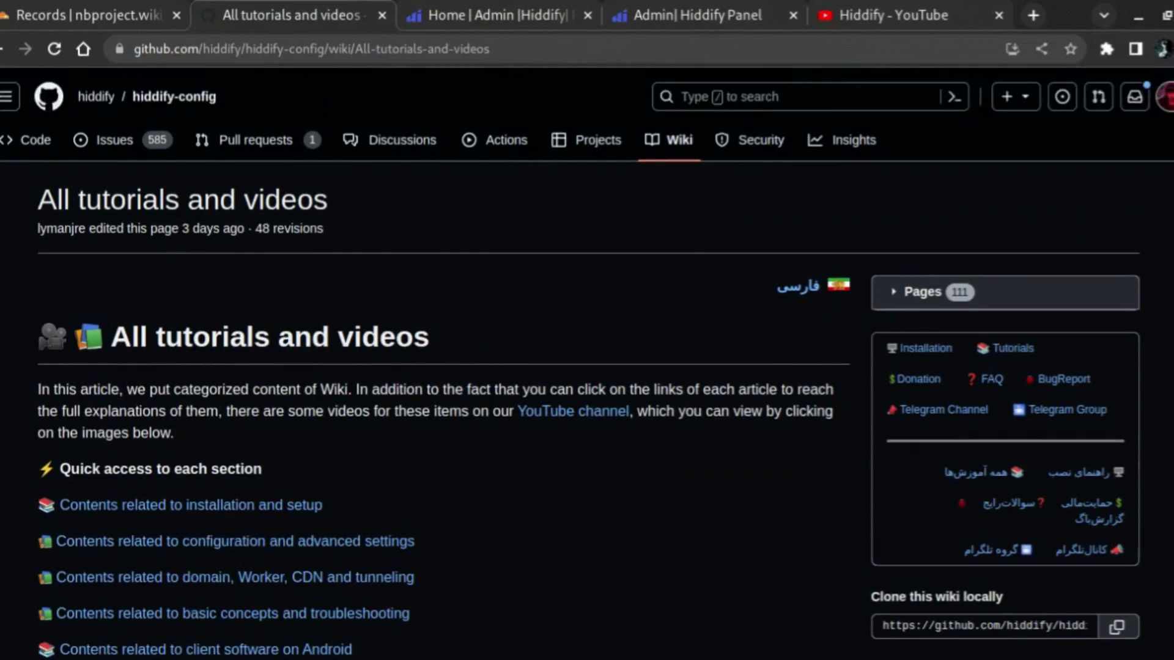
pyautogui.scroll(-1, 517, 367)
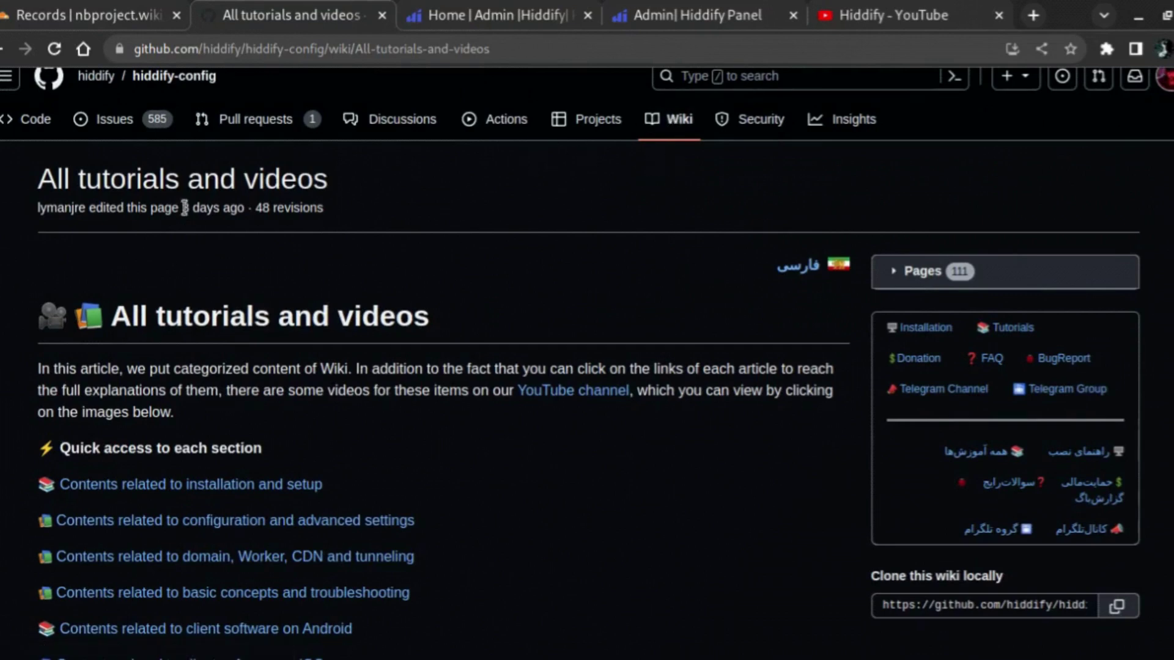
pyautogui.moveTo(40, 175); pyautogui.dragTo(338, 185)
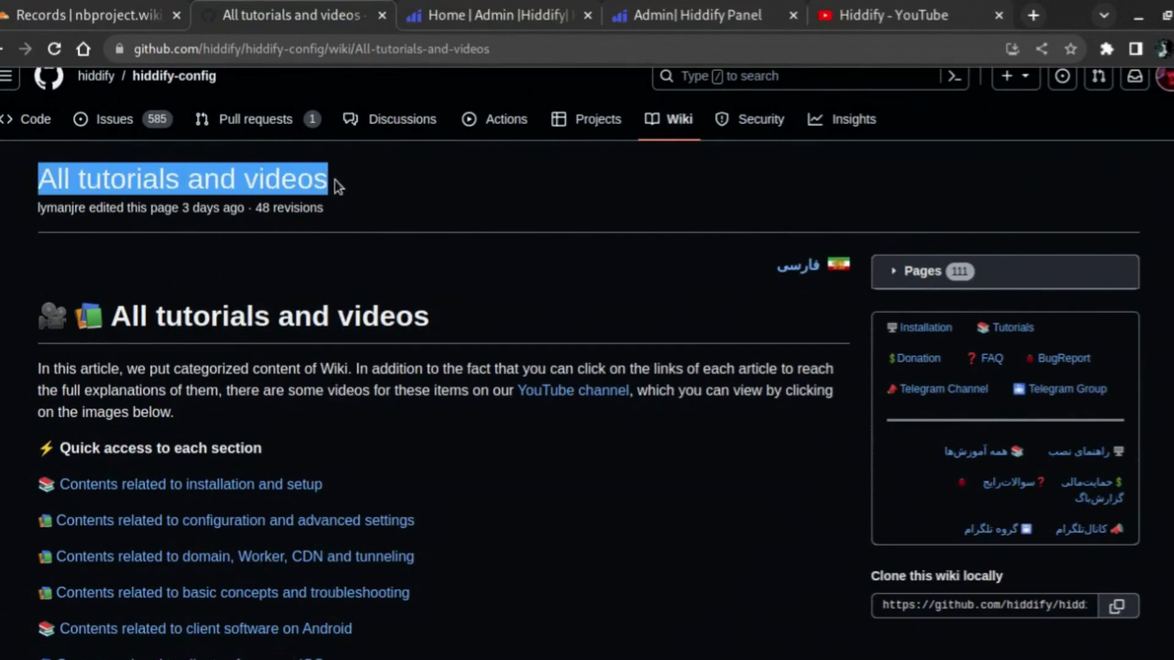
pyautogui.scroll(1, 587, 363)
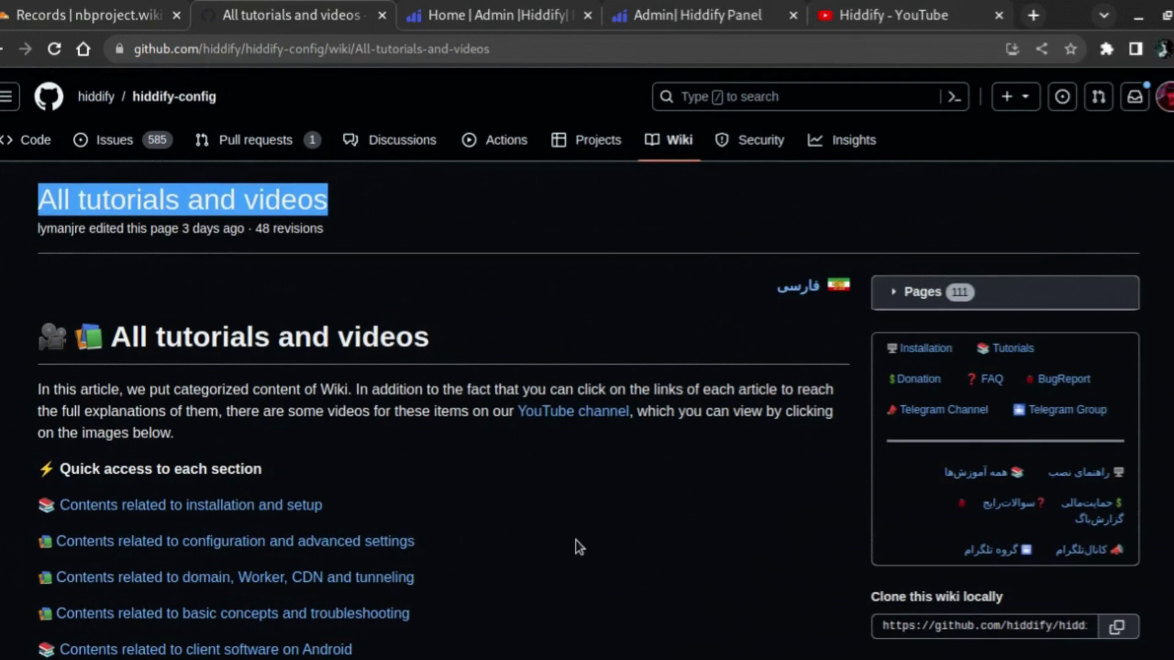
# - Browse the Hiddify YouTube channel, then return to the old panel's admin dashboard
pyautogui.click(822, 13)
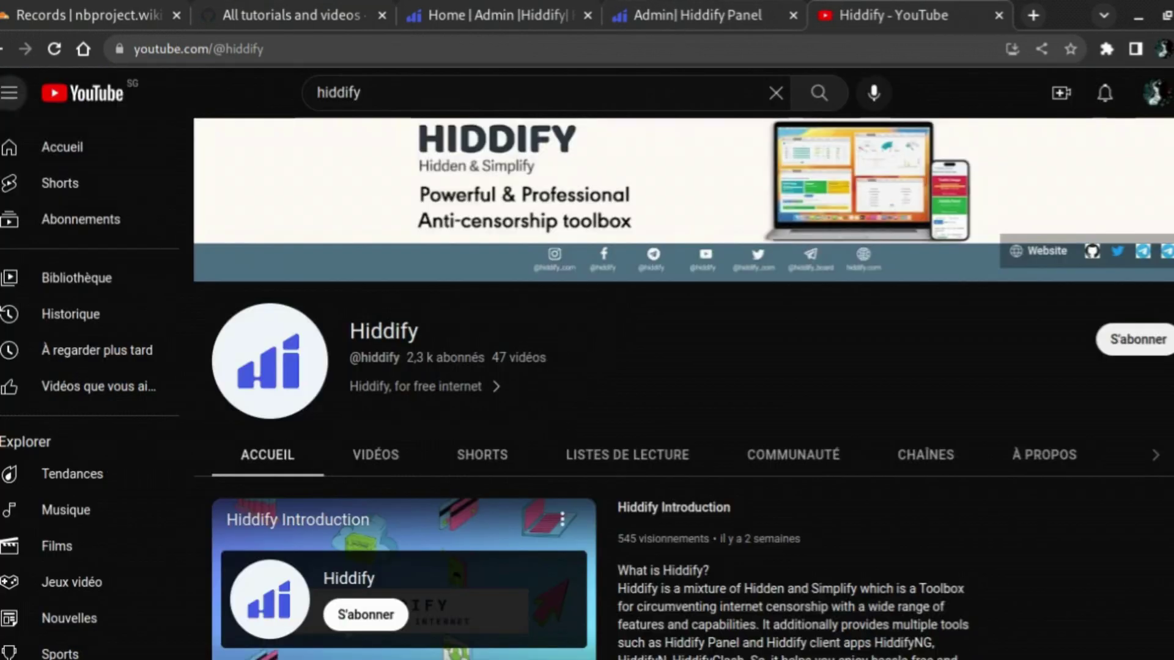
pyautogui.scroll(-2, 1053, 365)
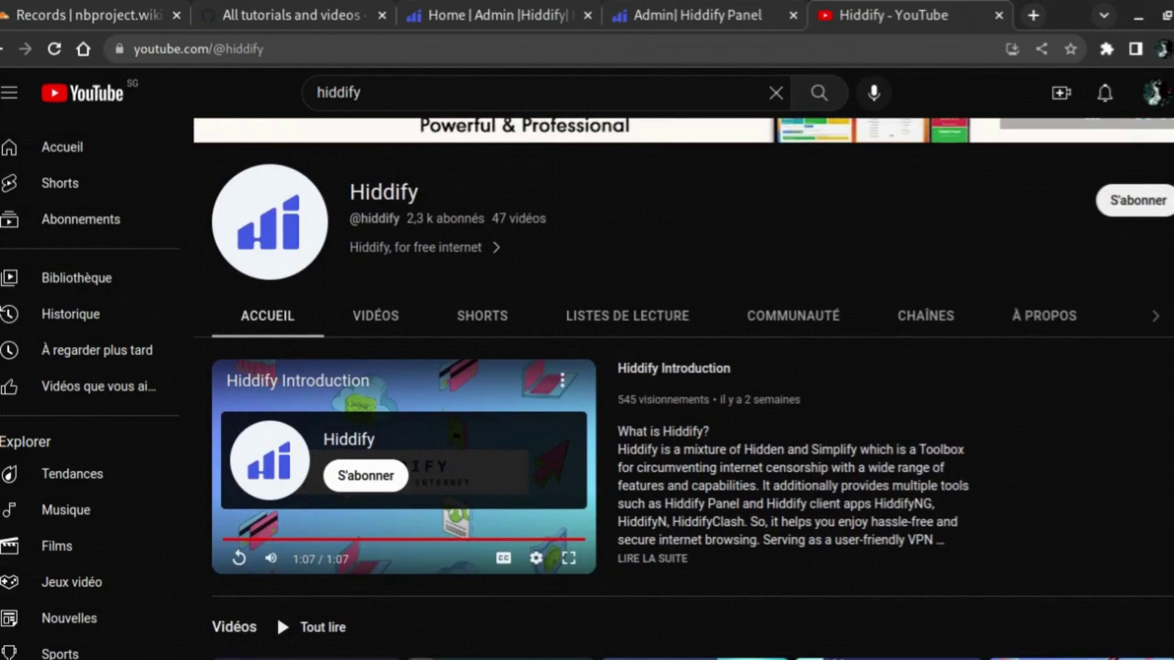
pyautogui.scroll(1, 682, 389)
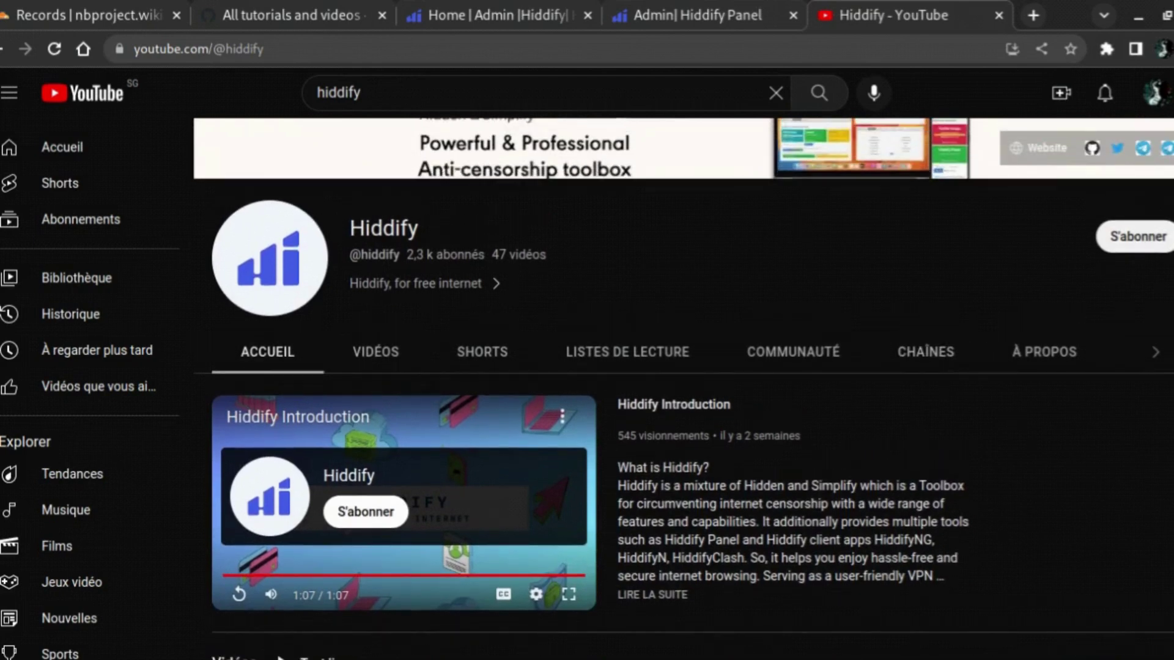
pyautogui.click(495, 15)
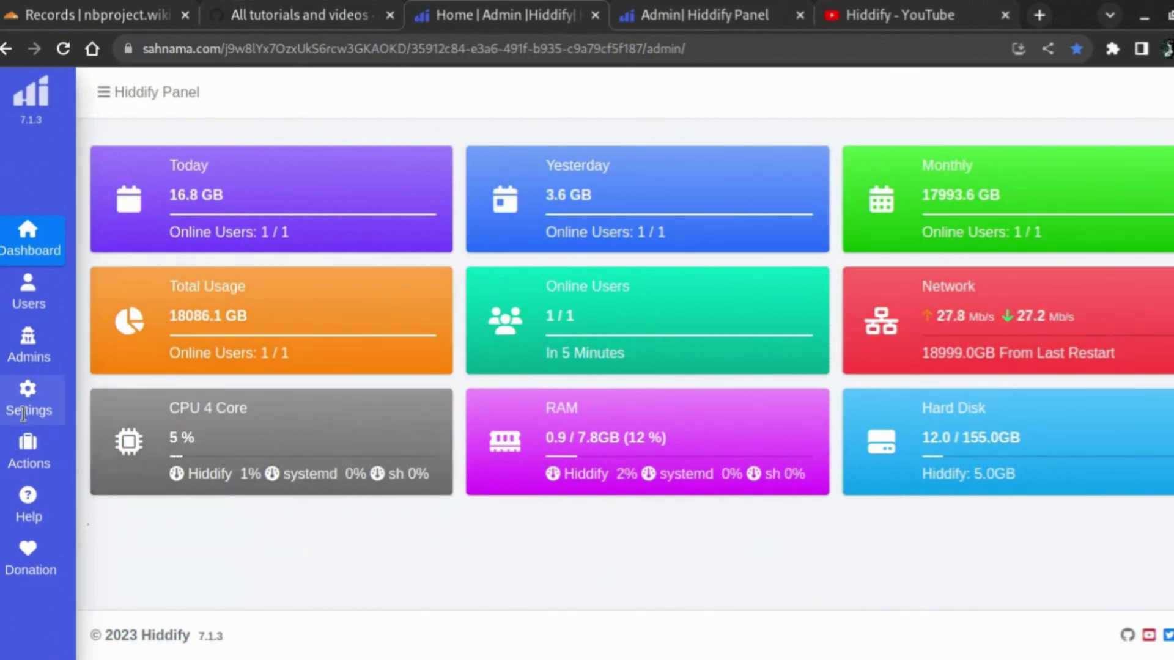
# - Download the old panel's configuration as a JSON backup from Settings > Backup, then move to the new panel
pyautogui.click(24, 406)
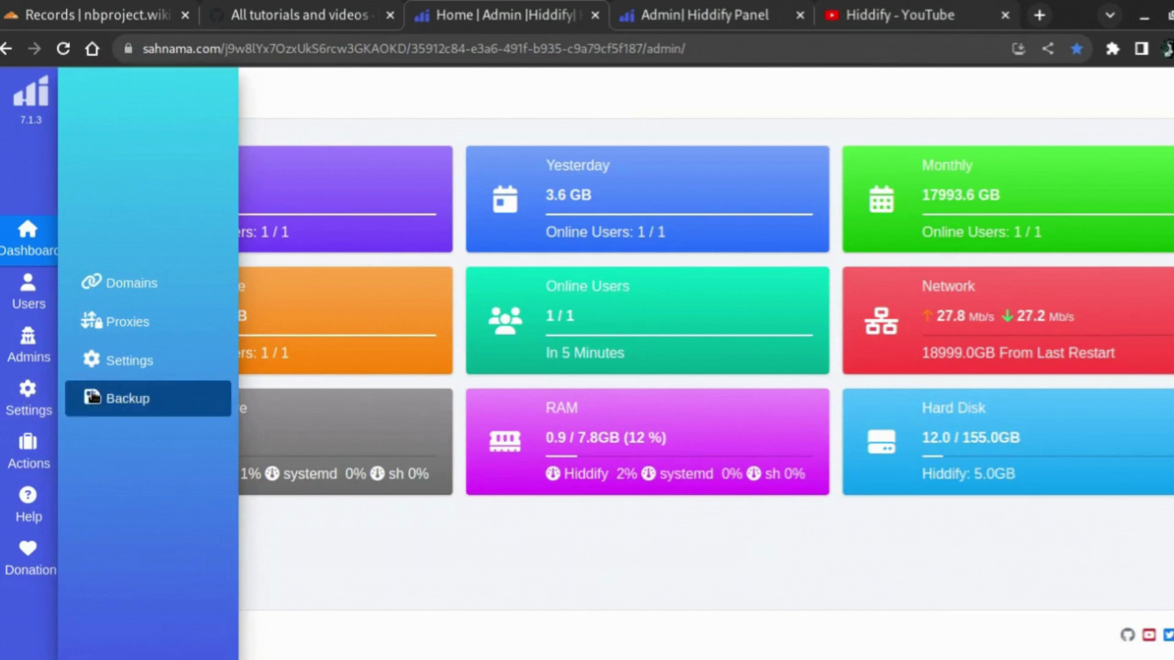
pyautogui.click(93, 399)
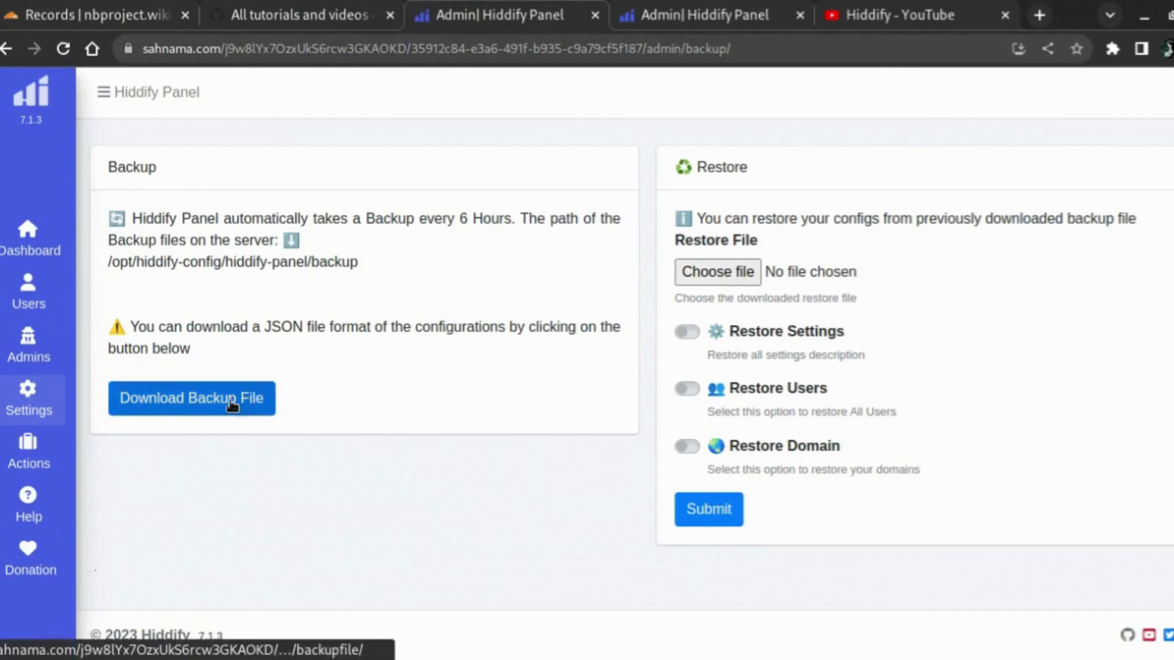
pyautogui.click(202, 411)
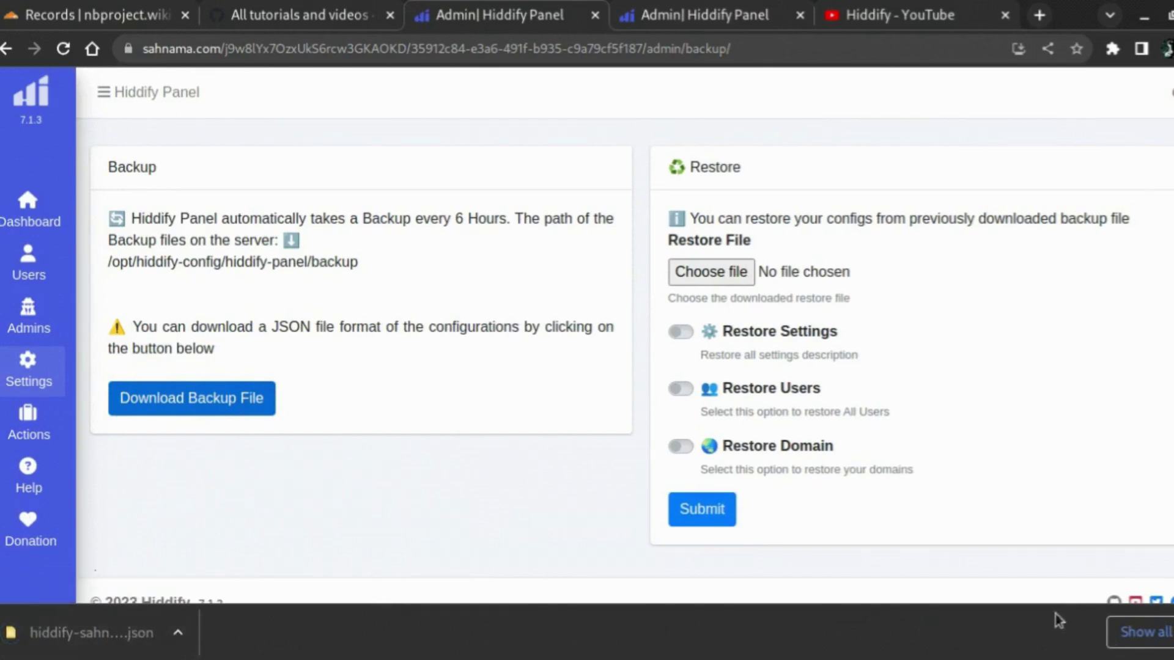
pyautogui.click(672, 12)
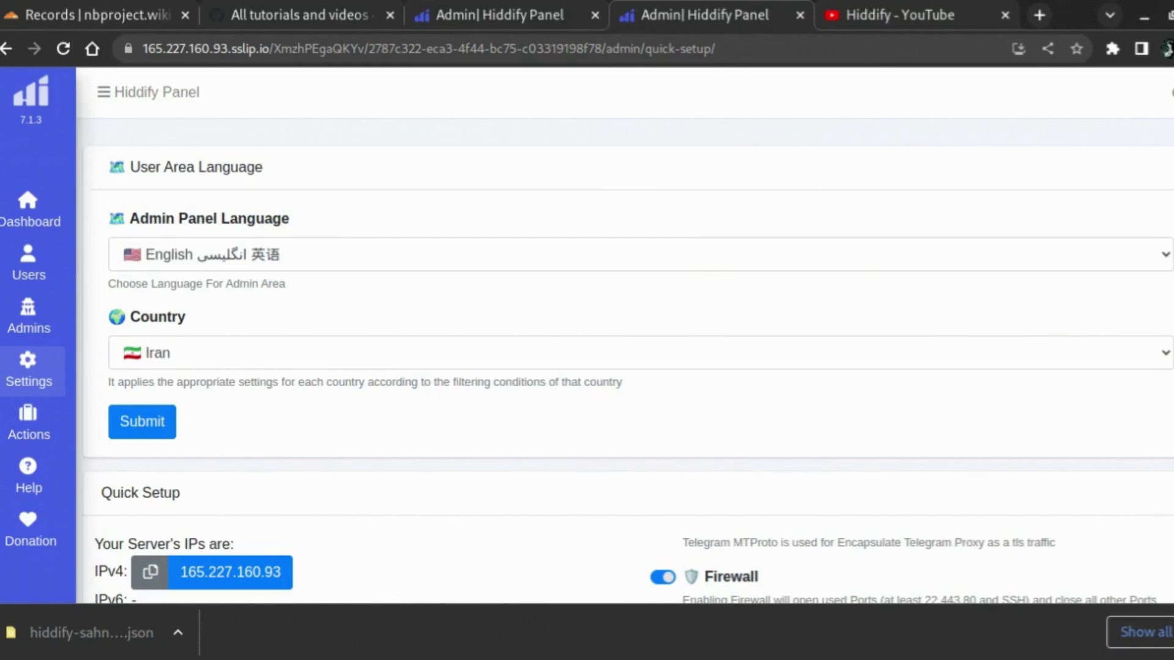
# - Leave the new panel's unsaved Quick Setup for its Backup page and start choosing a restore file
pyautogui.scroll(-1, 731, 113)
pyautogui.scroll(-3, 625, 335)
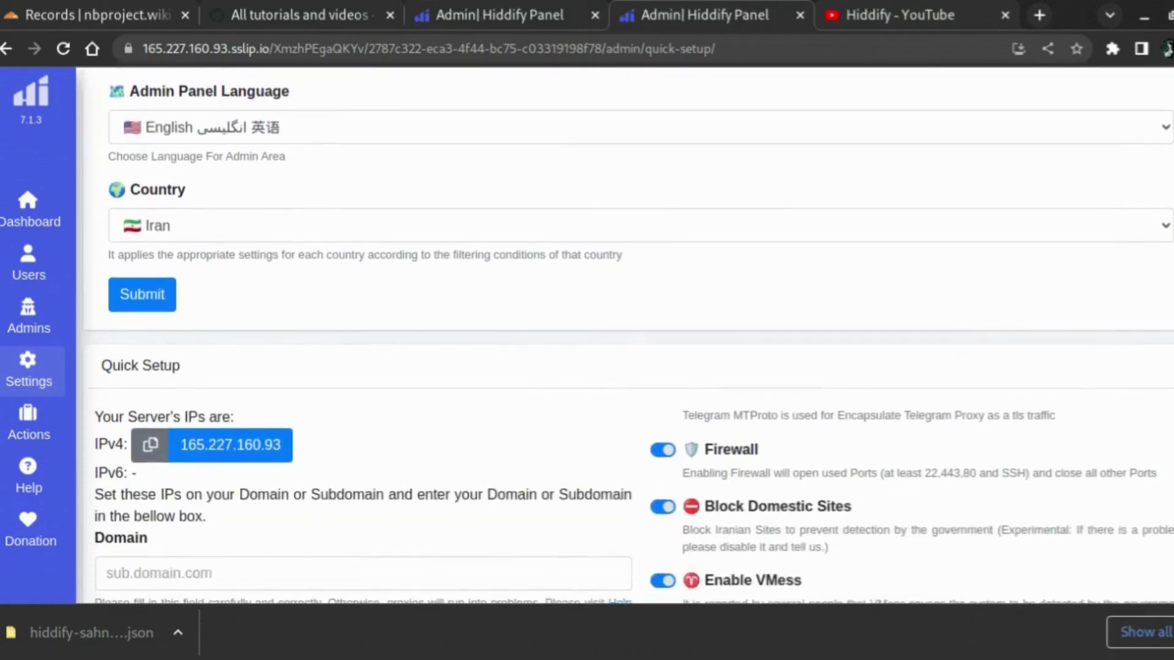
pyautogui.scroll(3, 625, 336)
pyautogui.scroll(1, 626, 346)
pyautogui.scroll(-5, 628, 336)
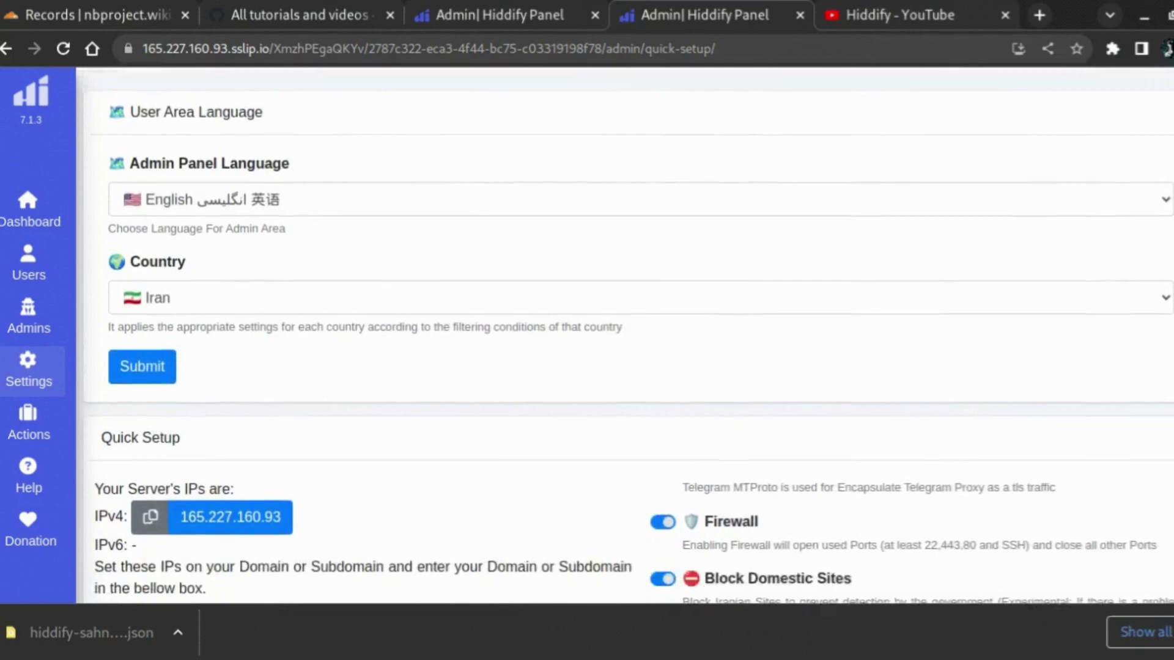
pyautogui.scroll(5, 628, 336)
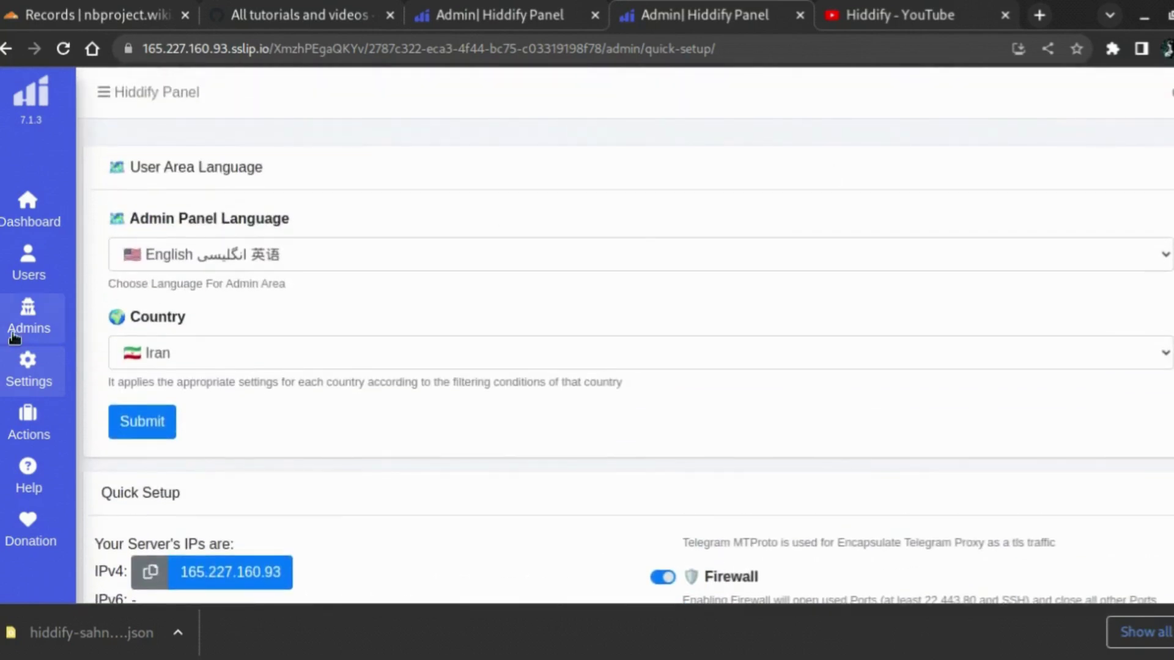
pyautogui.moveTo(30, 367)
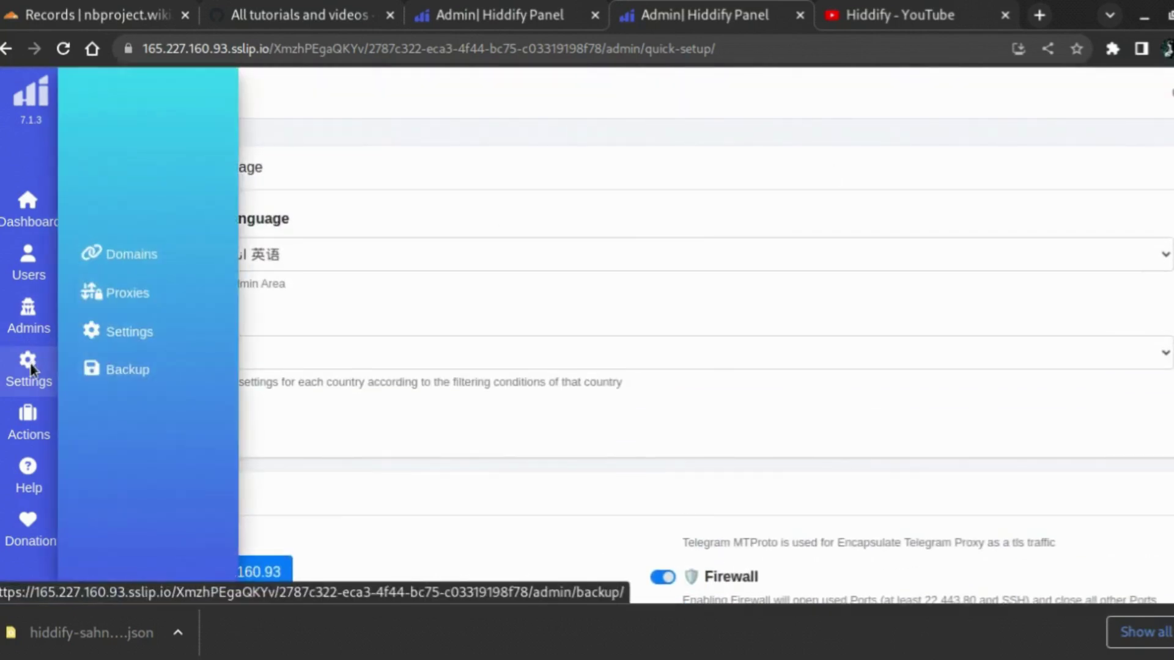
pyautogui.click(84, 385)
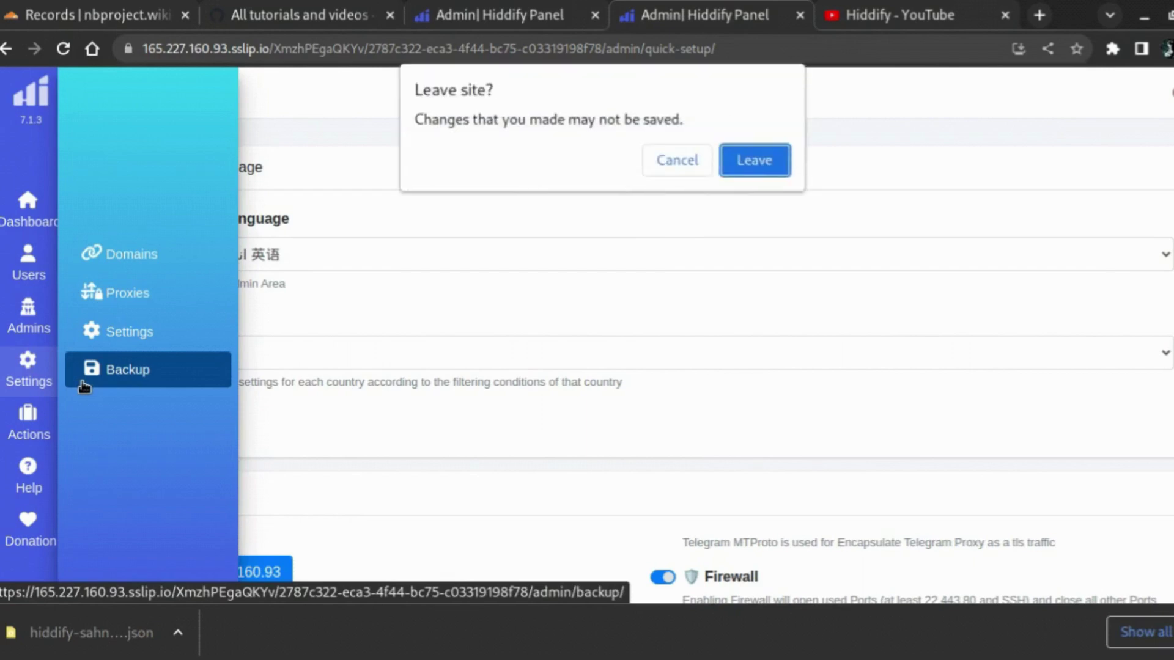
pyautogui.click(753, 161)
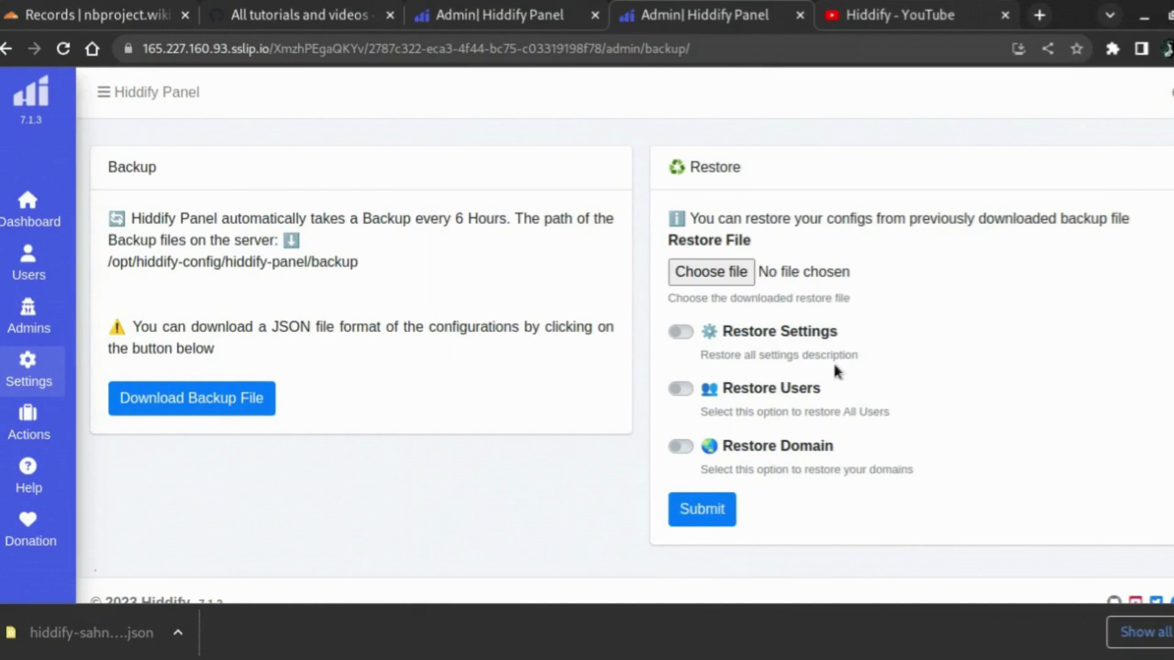
pyautogui.click(693, 272)
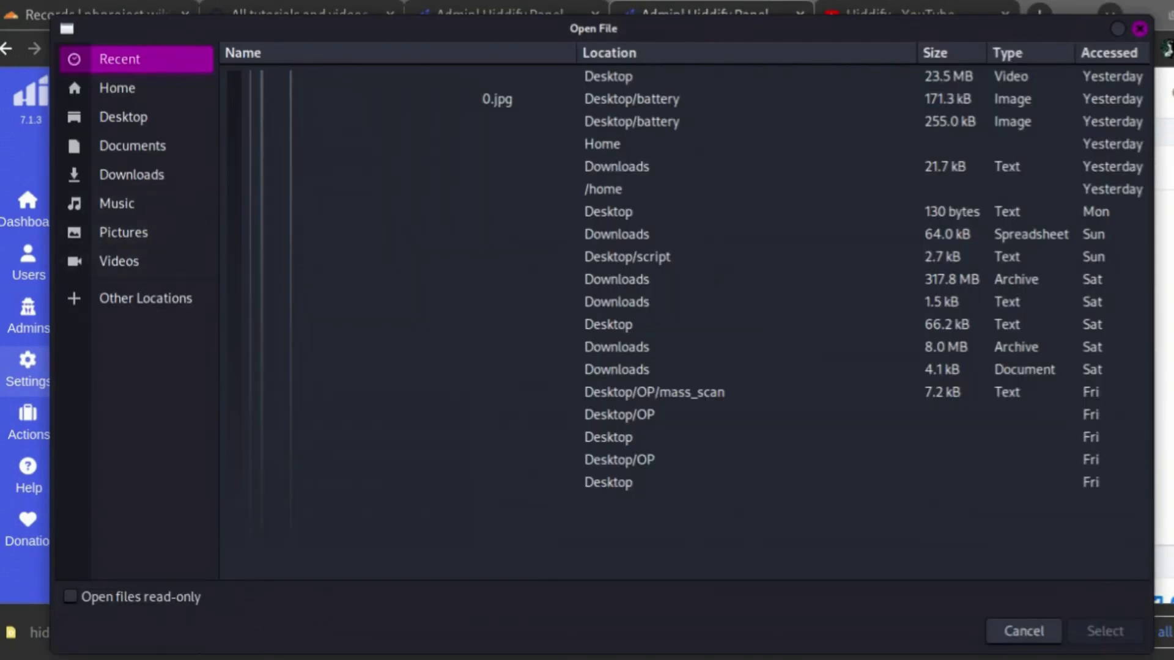
pyautogui.click(148, 186)
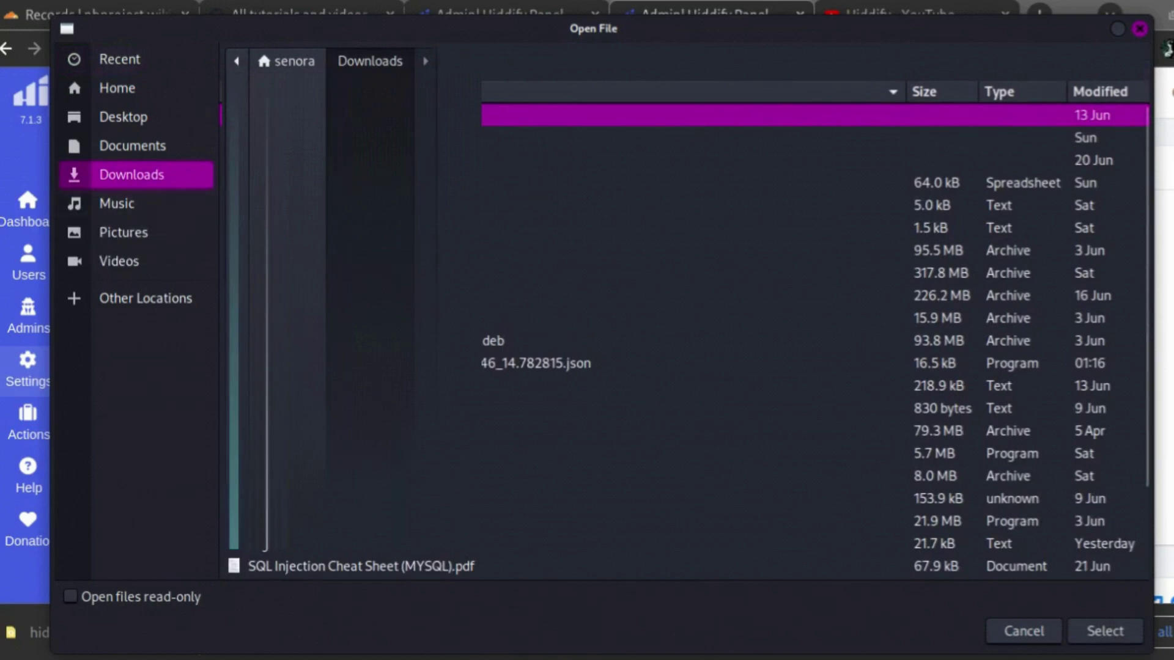
pyautogui.click(344, 363)
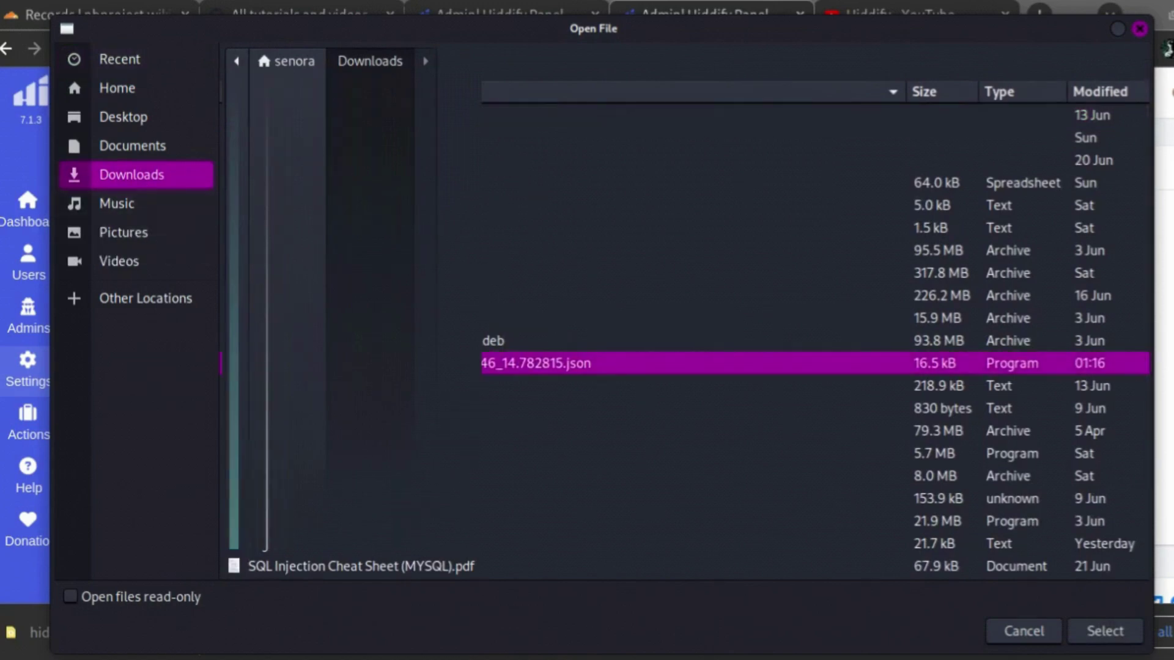
pyautogui.press('Return')
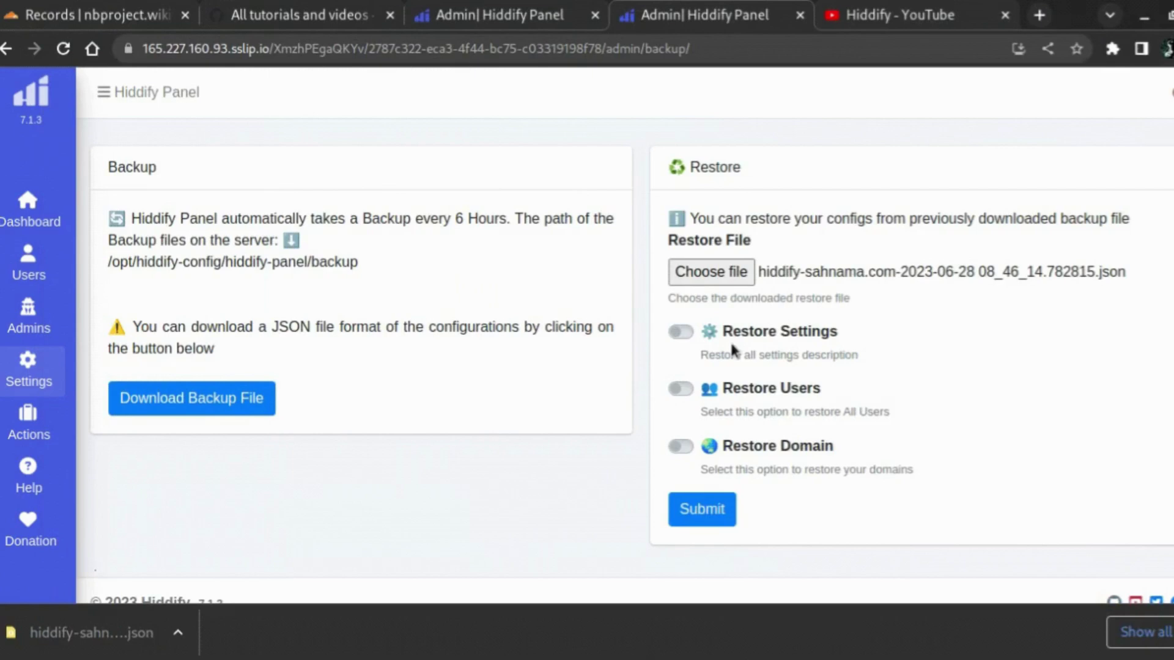
# - Turn on Restore Settings, leaving Restore Domain off
pyautogui.click(680, 334)
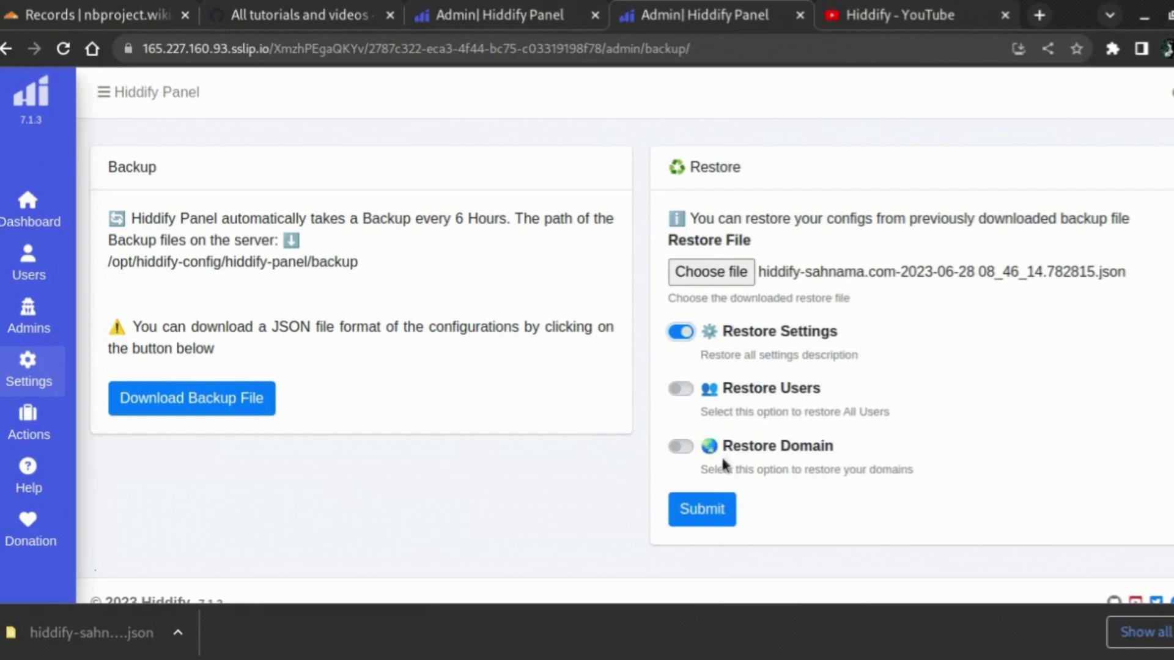
pyautogui.moveTo(724, 446); pyautogui.dragTo(862, 460)
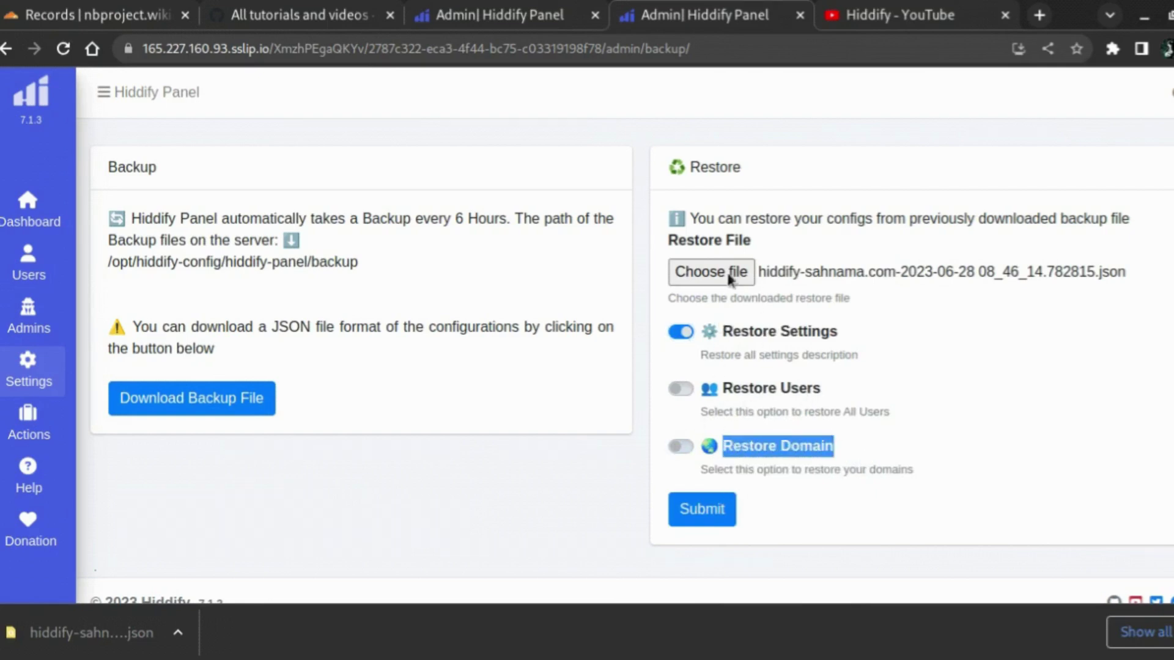
pyautogui.click(1108, 355)
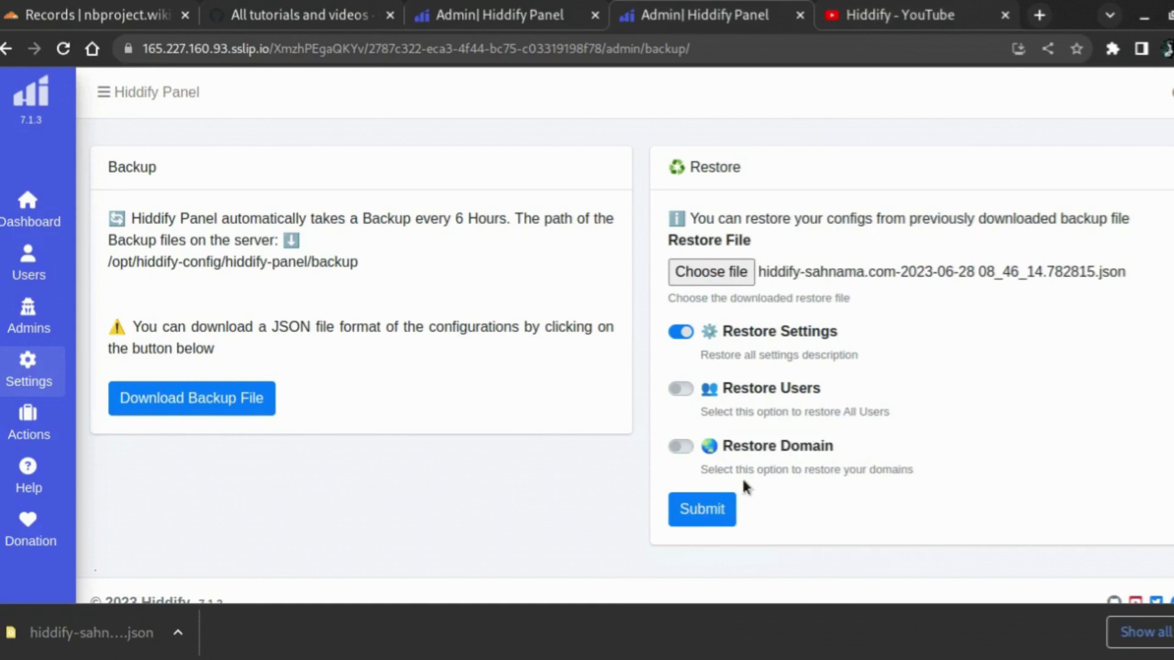
# - Submit the settings restore and bring the vpntwo droplet web console to the front
pyautogui.click(706, 505)
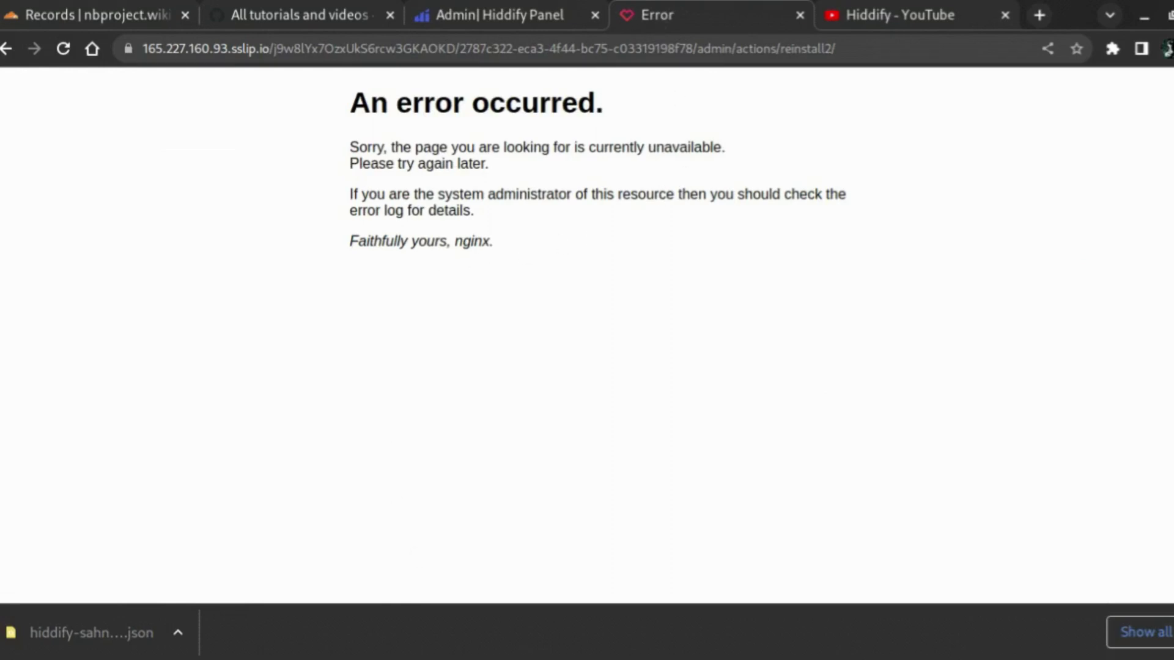
pyautogui.click(520, 657)
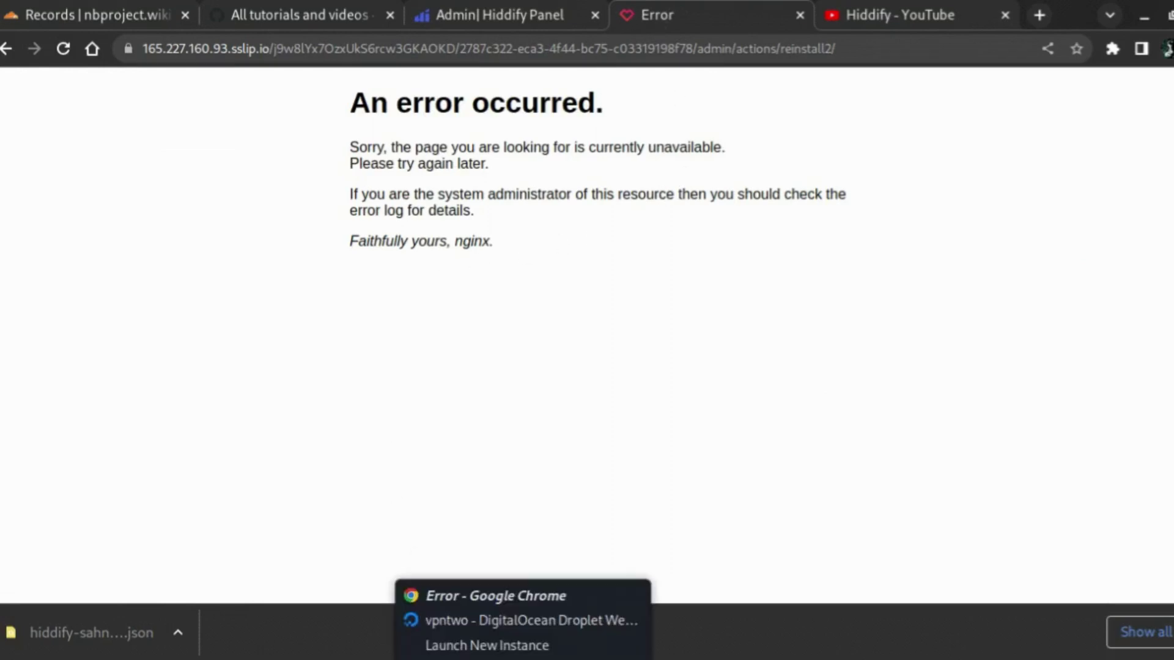
pyautogui.click(447, 620)
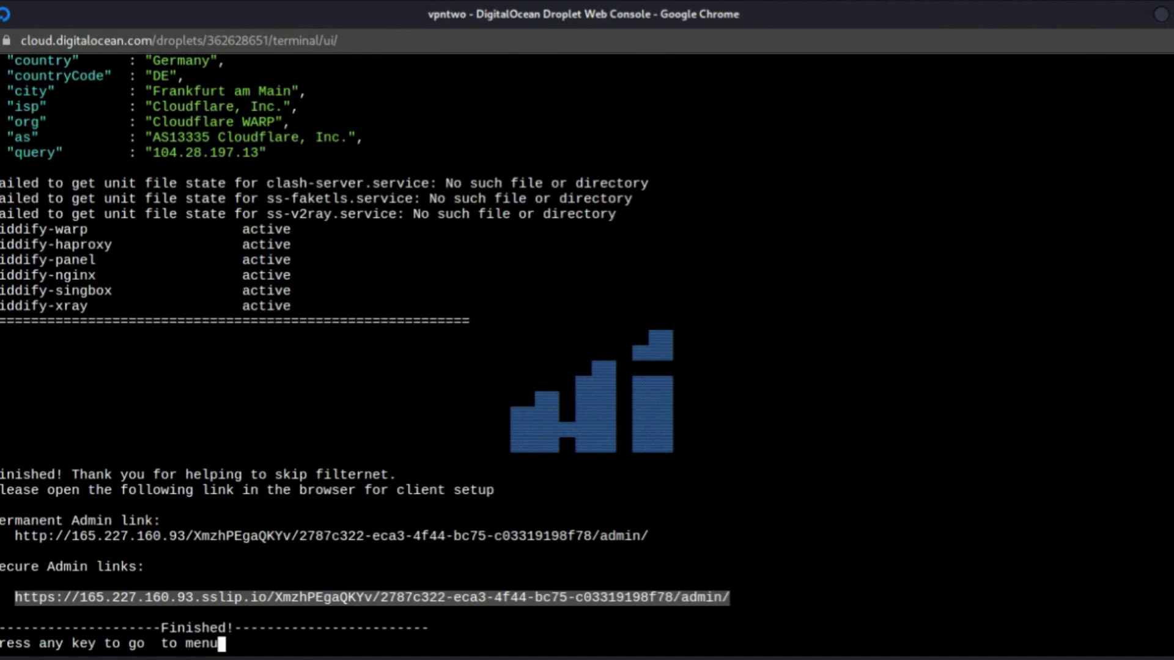
# - Run apply_configs from the Hiddify console menu so all services restart with fresh admin links
pyautogui.click(917, 470)
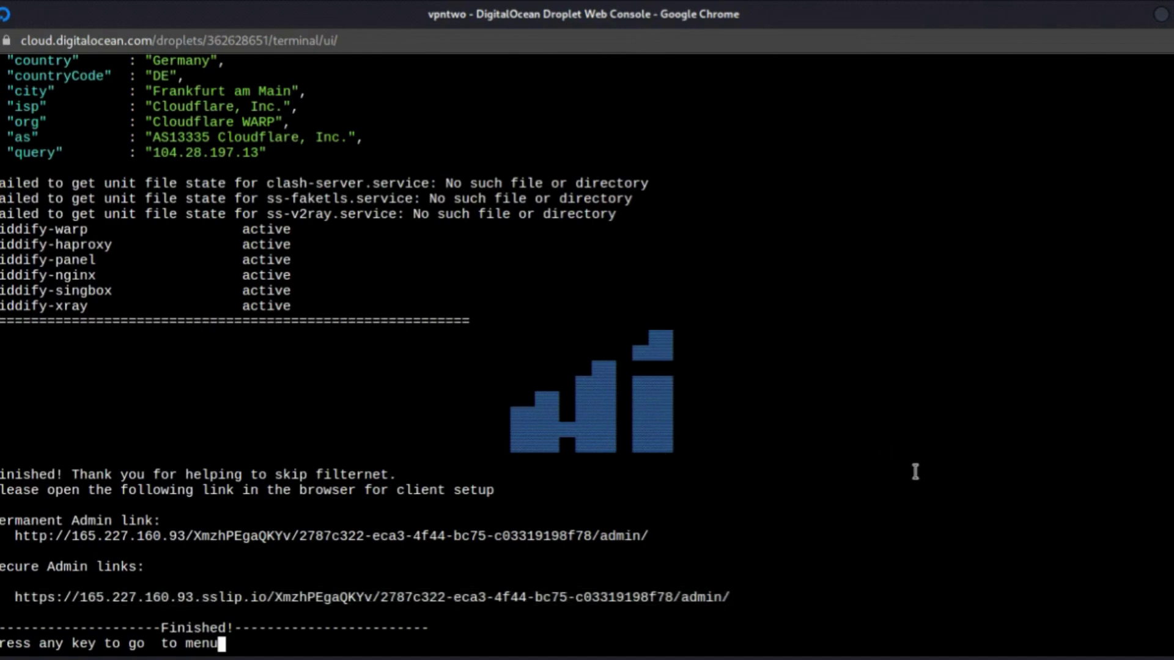
pyautogui.press('Return')
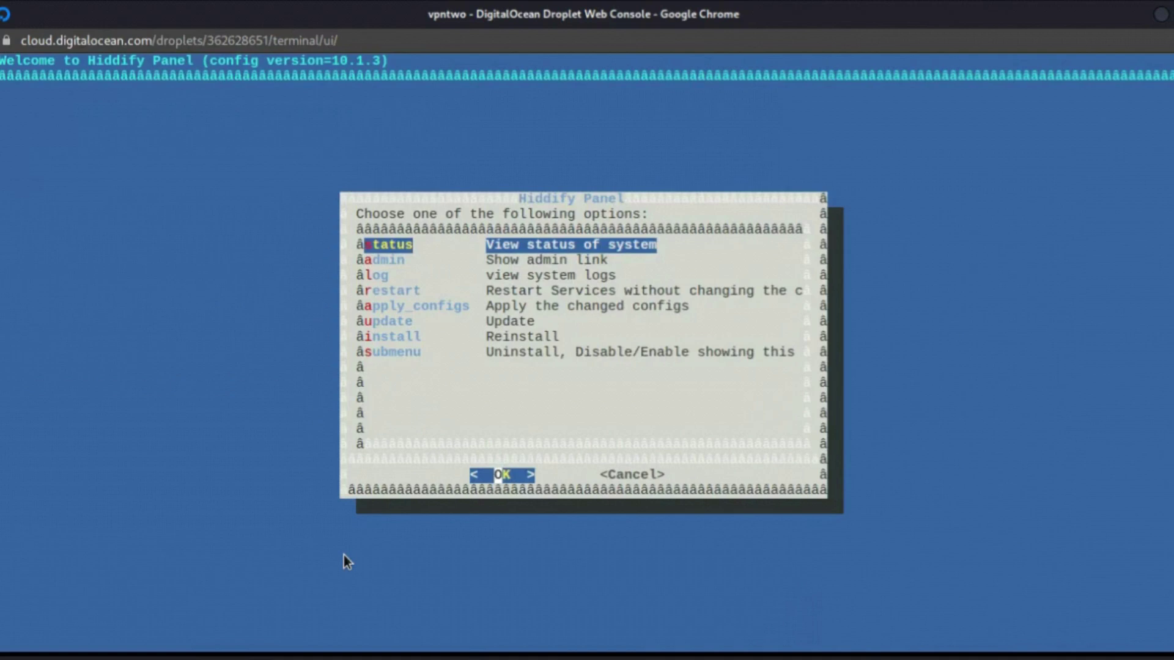
pyautogui.press('Down')
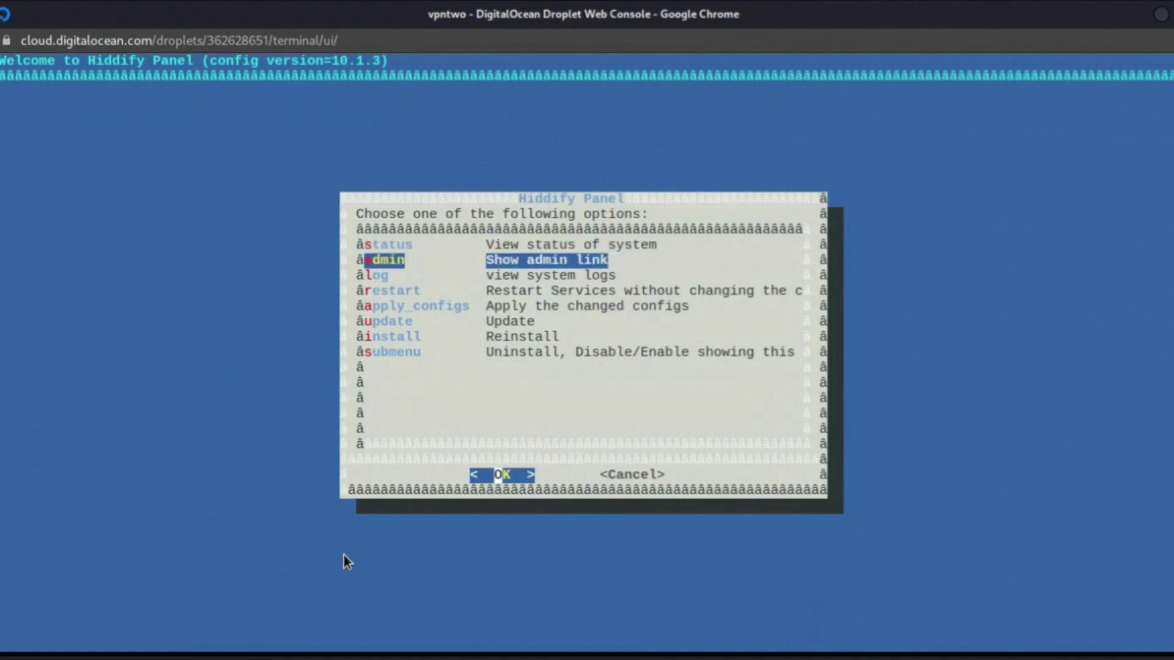
pyautogui.press('Down')
pyautogui.press('Down')
pyautogui.press('Down')
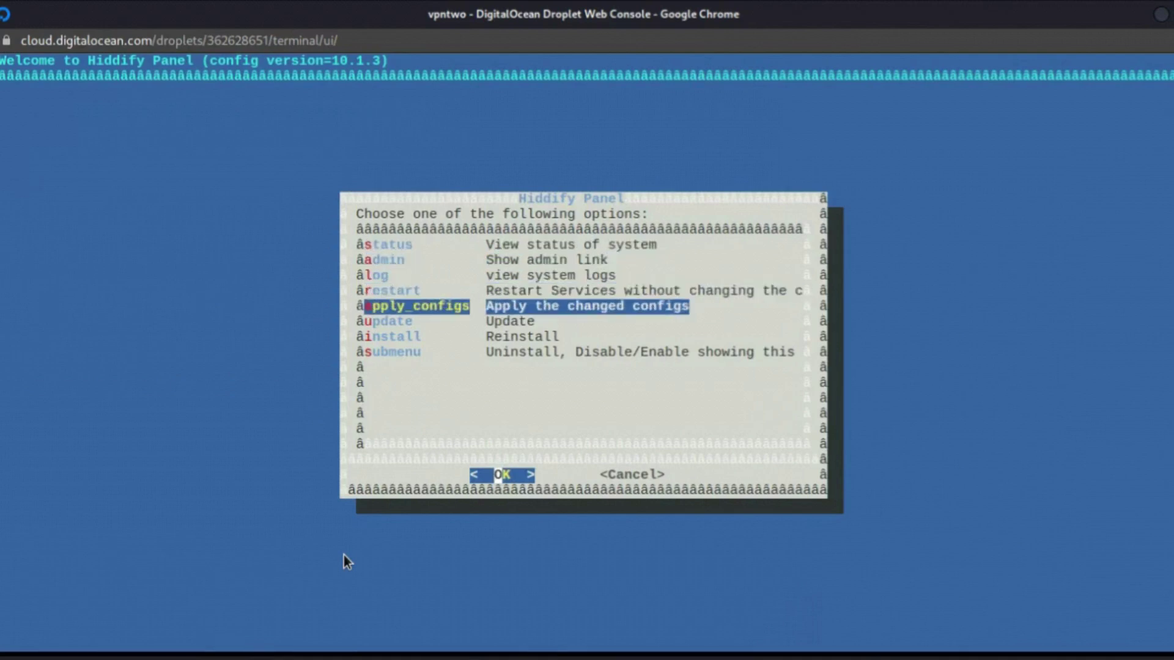
pyautogui.press('Return')
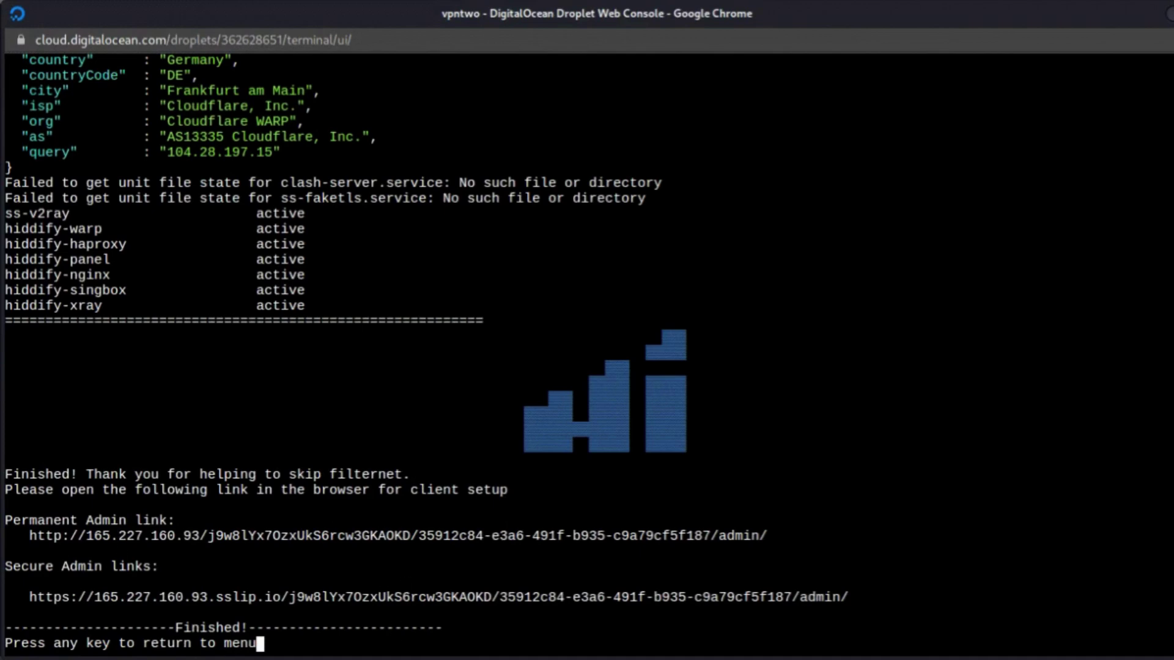
# - Reload the unavailable reinstall page in Chrome and dismiss the Success dialog
pyautogui.click(450, 595)
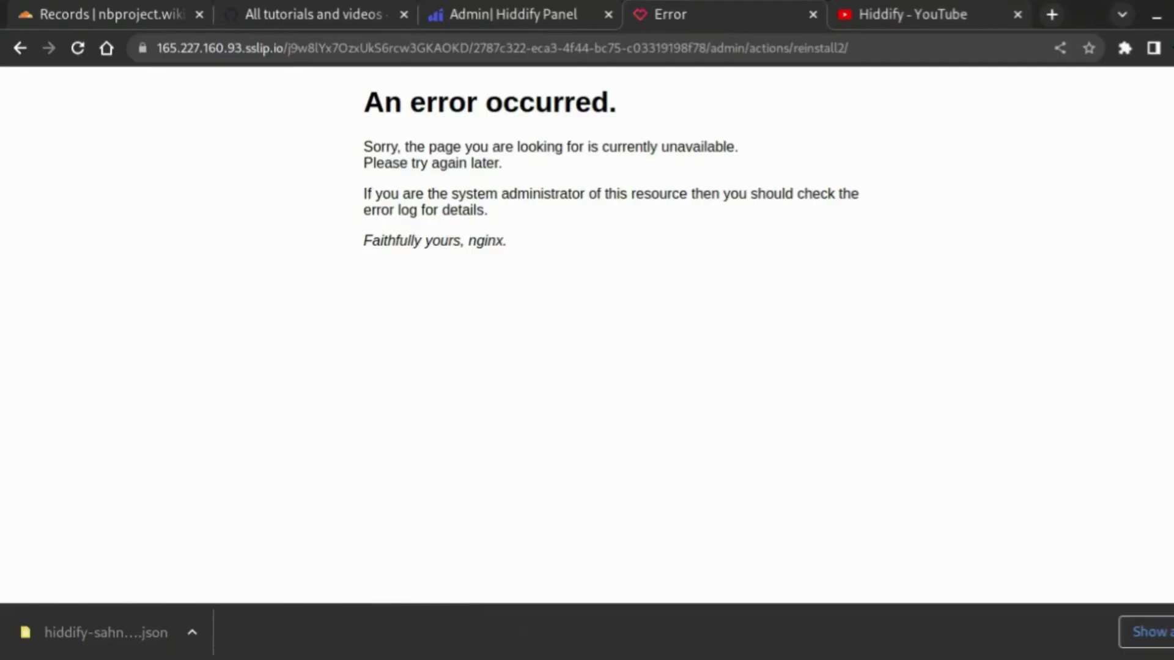
pyautogui.click(78, 47)
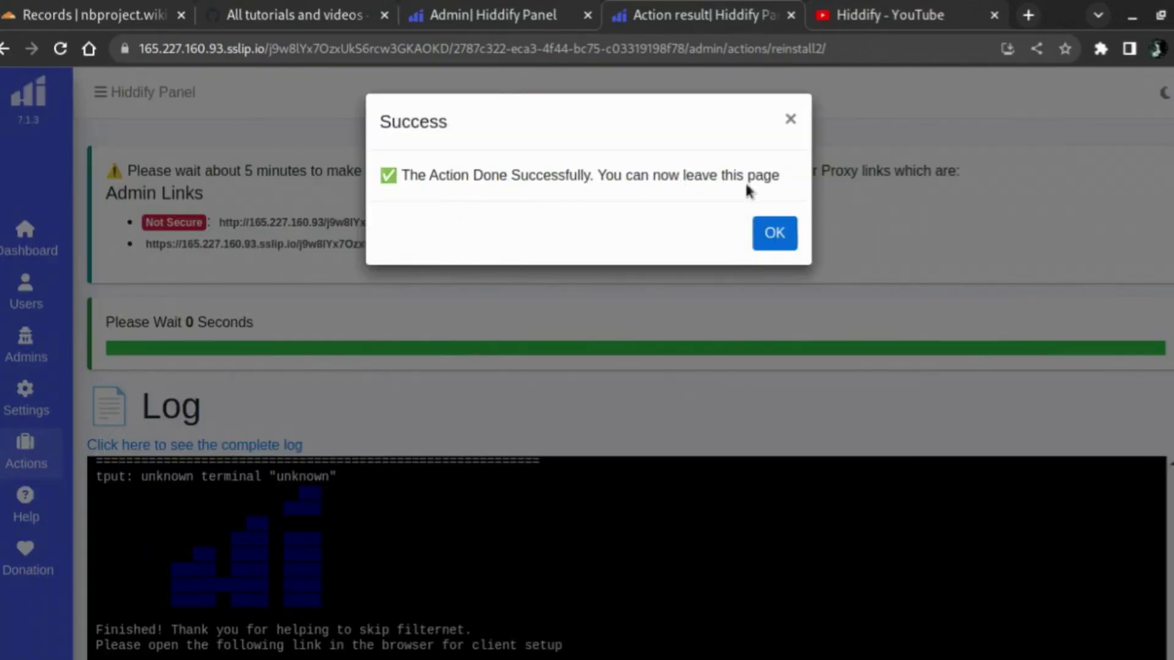
pyautogui.click(775, 237)
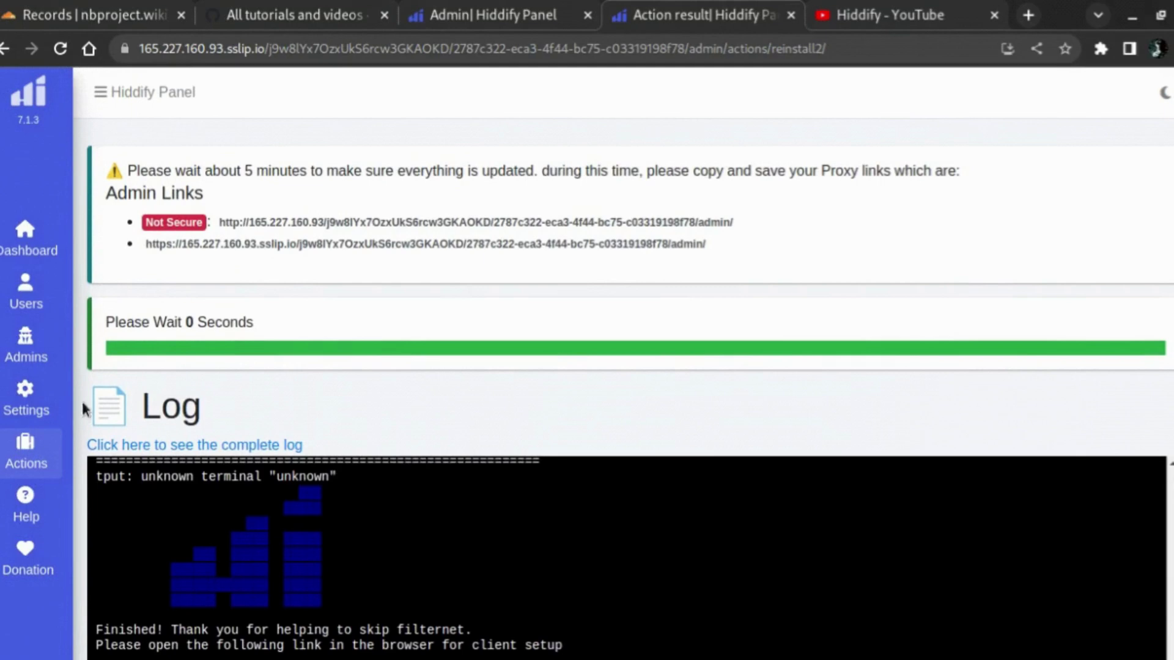
pyautogui.click(150, 7)
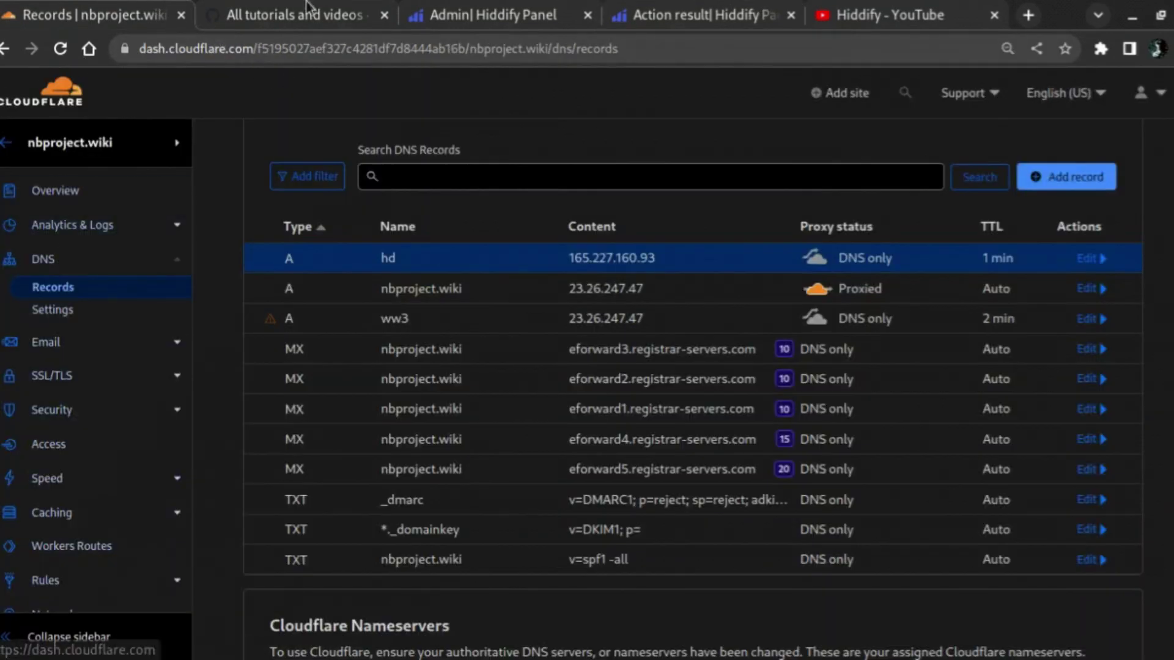
pyautogui.click(680, 7)
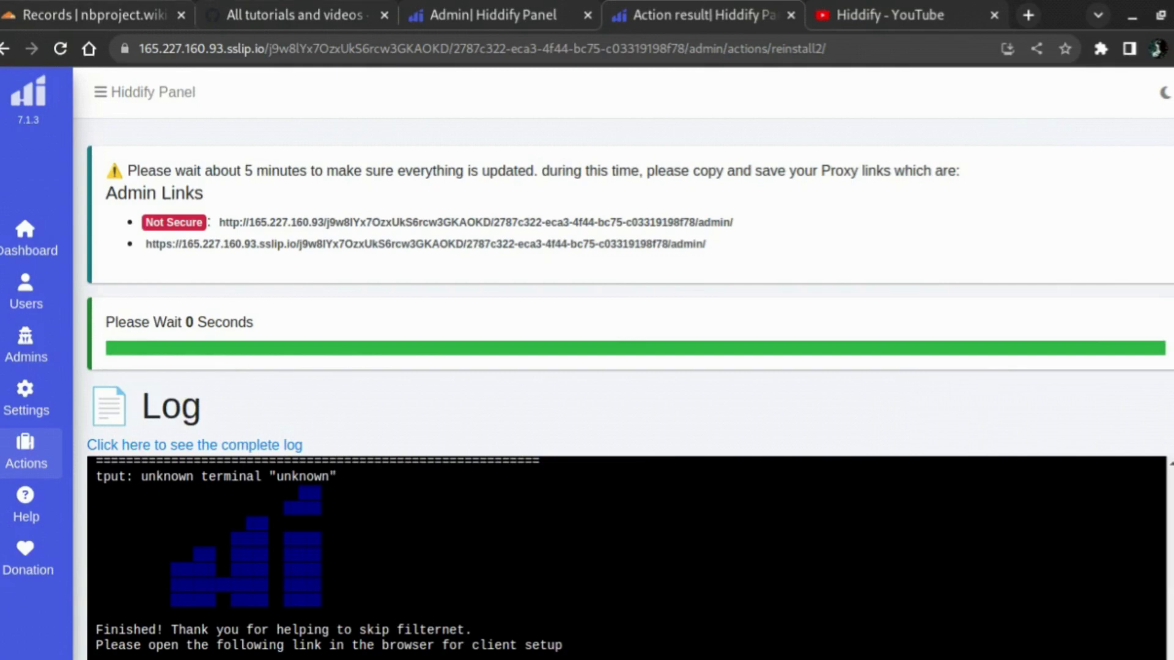
pyautogui.click(12, 8)
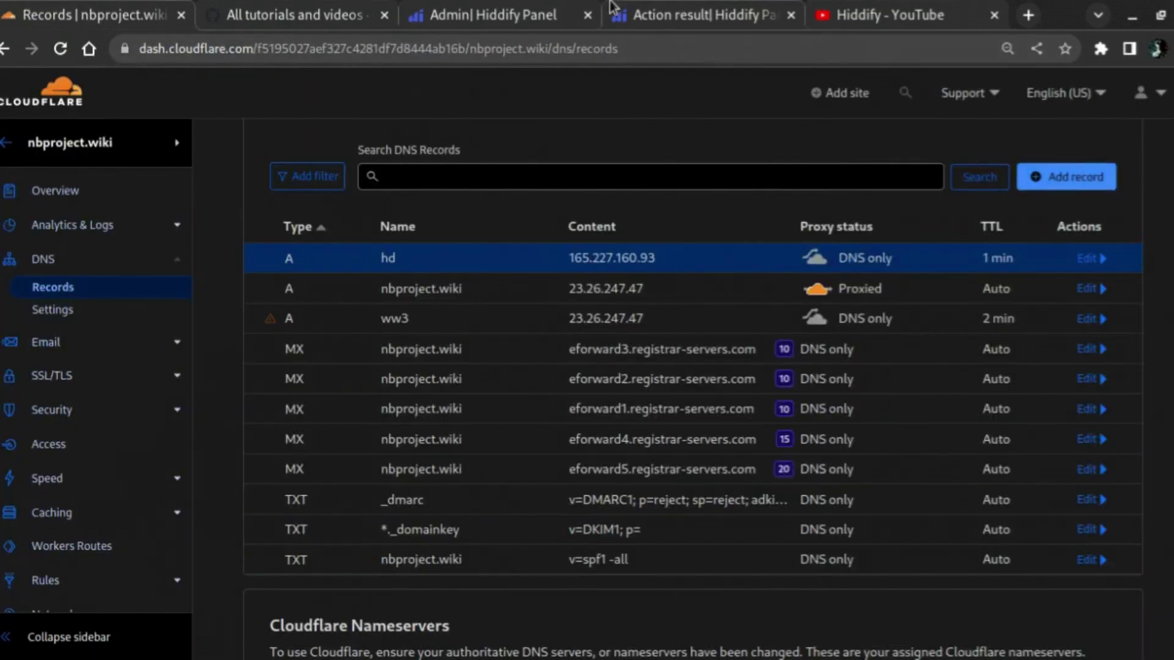
pyautogui.scroll(4, 693, 366)
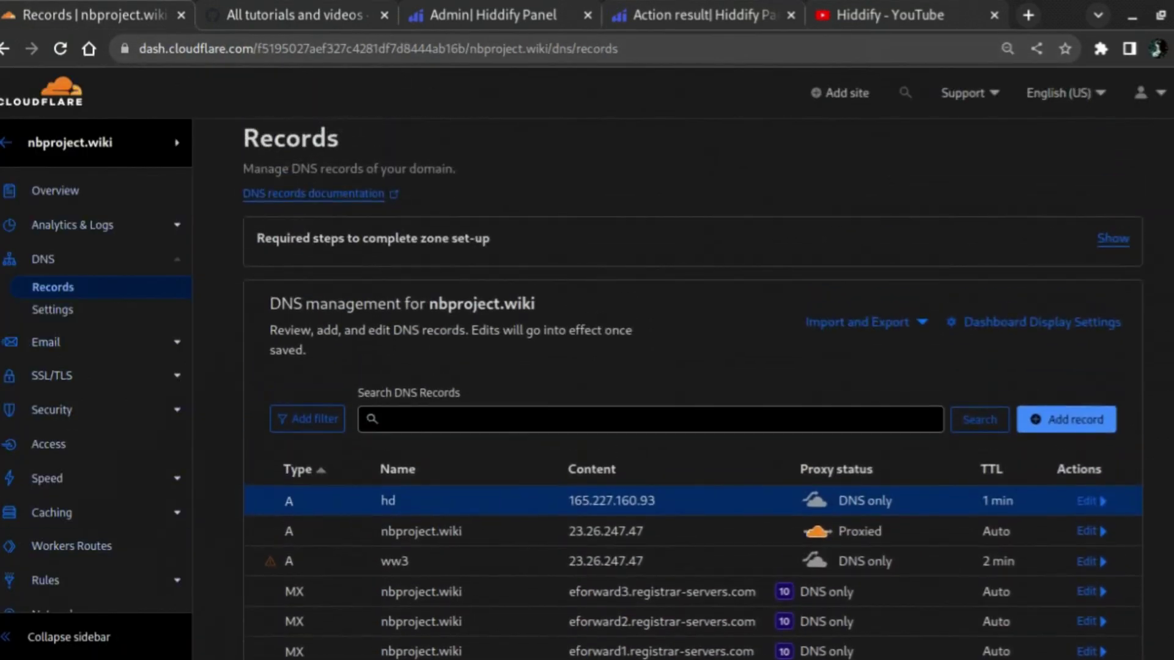
pyautogui.scroll(-4, 693, 393)
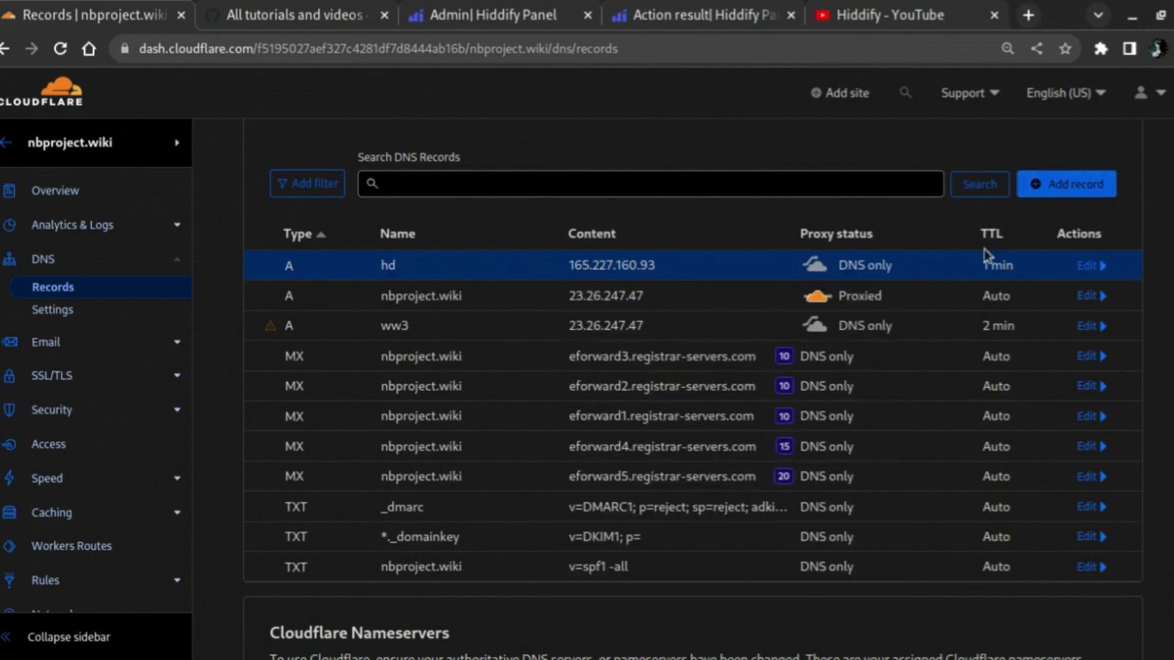
pyautogui.moveTo(569, 269); pyautogui.dragTo(657, 266)
pyautogui.click(707, 8)
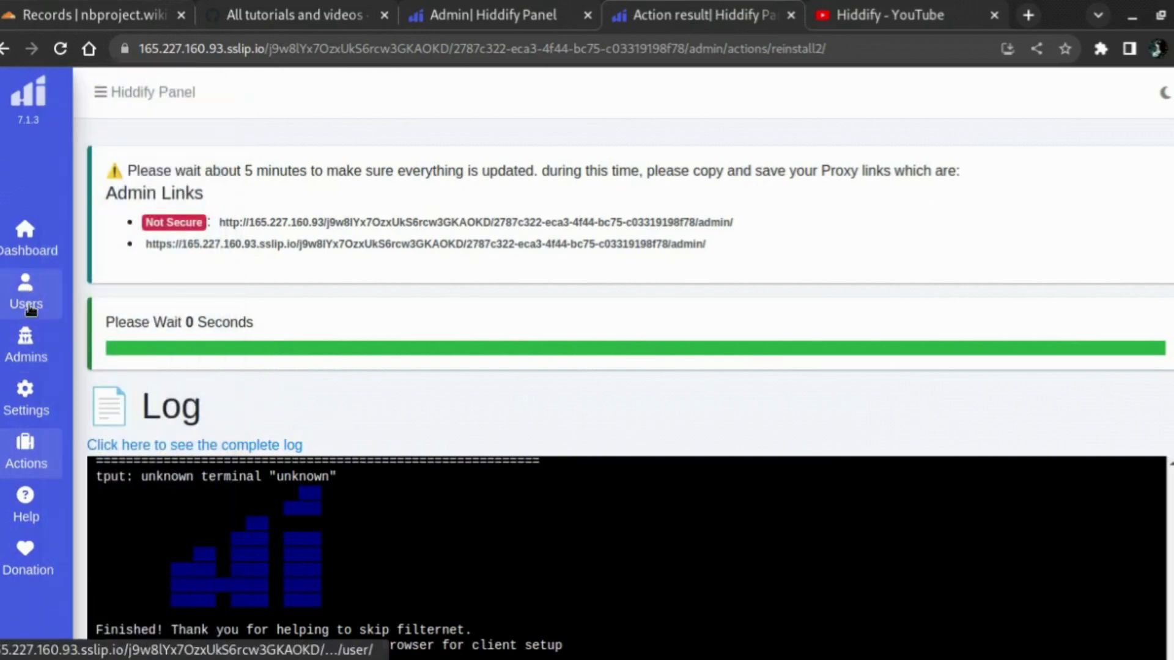
# - Open a new domain form under Actions > Domains > Create
pyautogui.moveTo(22, 437)
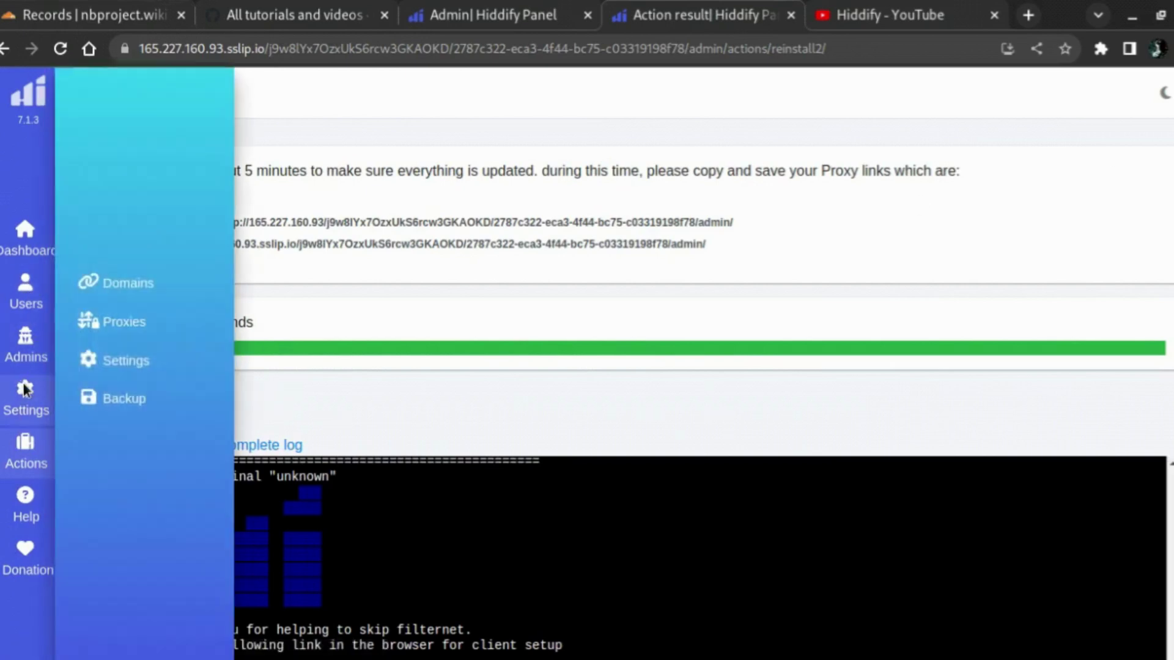
pyautogui.click(94, 292)
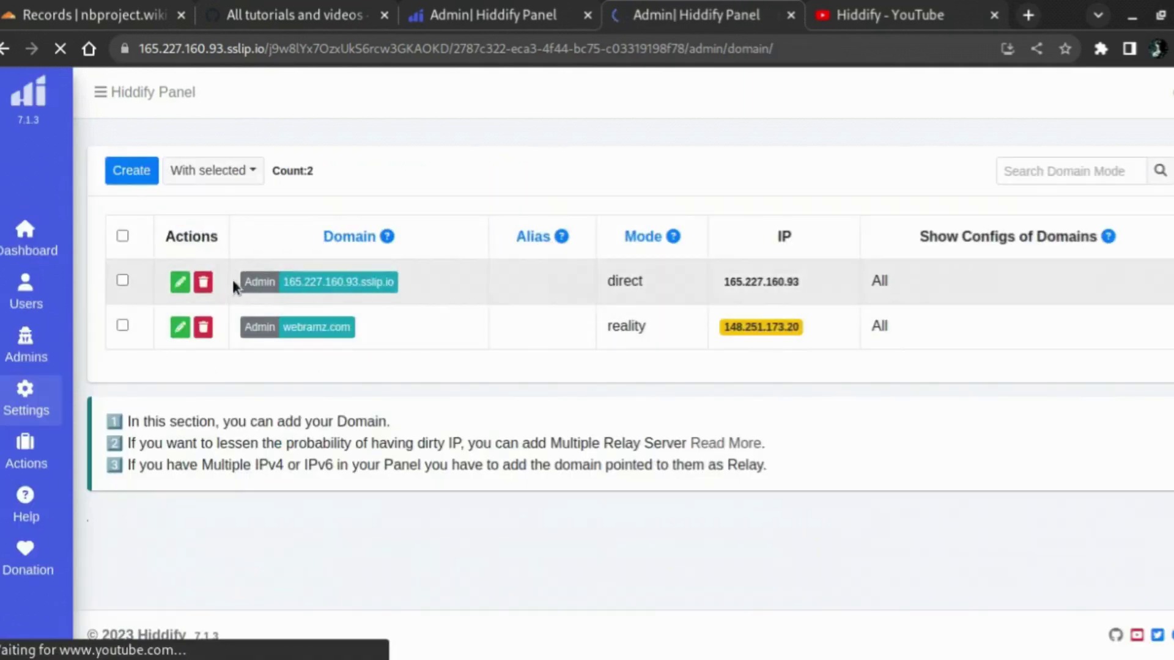
pyautogui.click(117, 174)
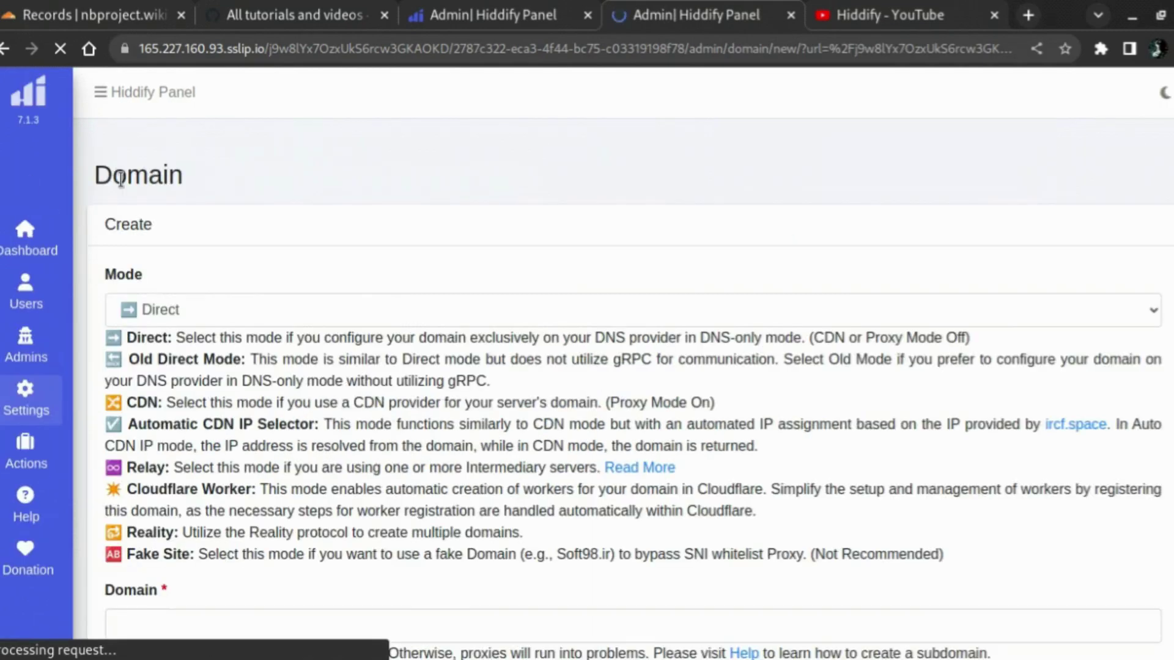
pyautogui.scroll(-3, 421, 275)
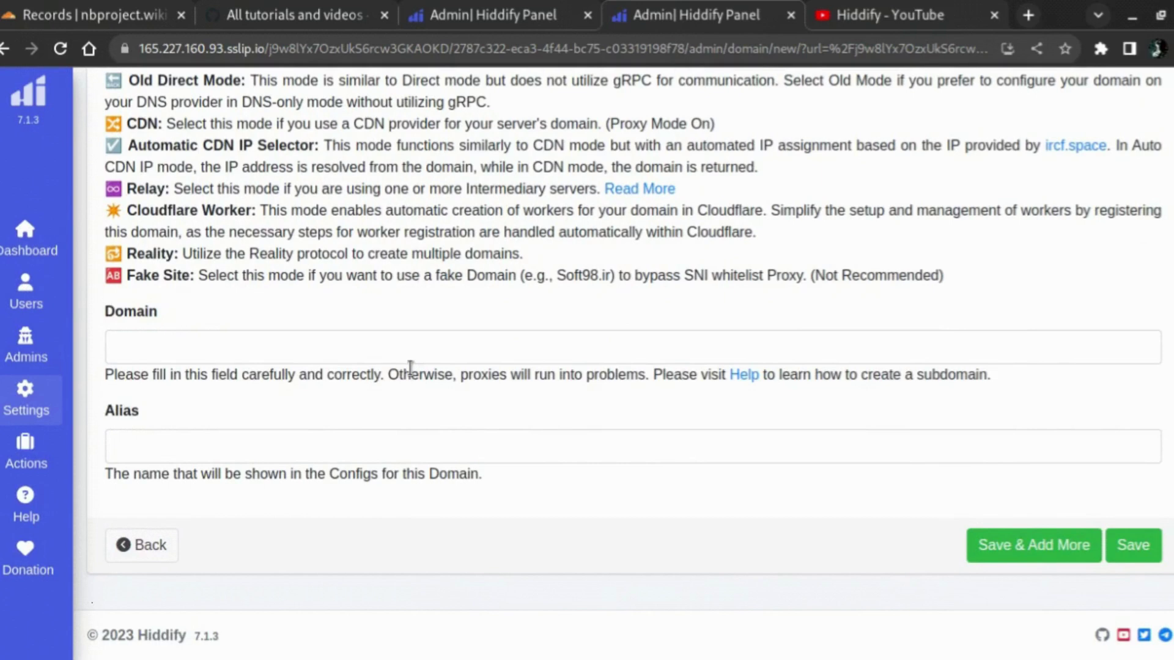
pyautogui.click(368, 349)
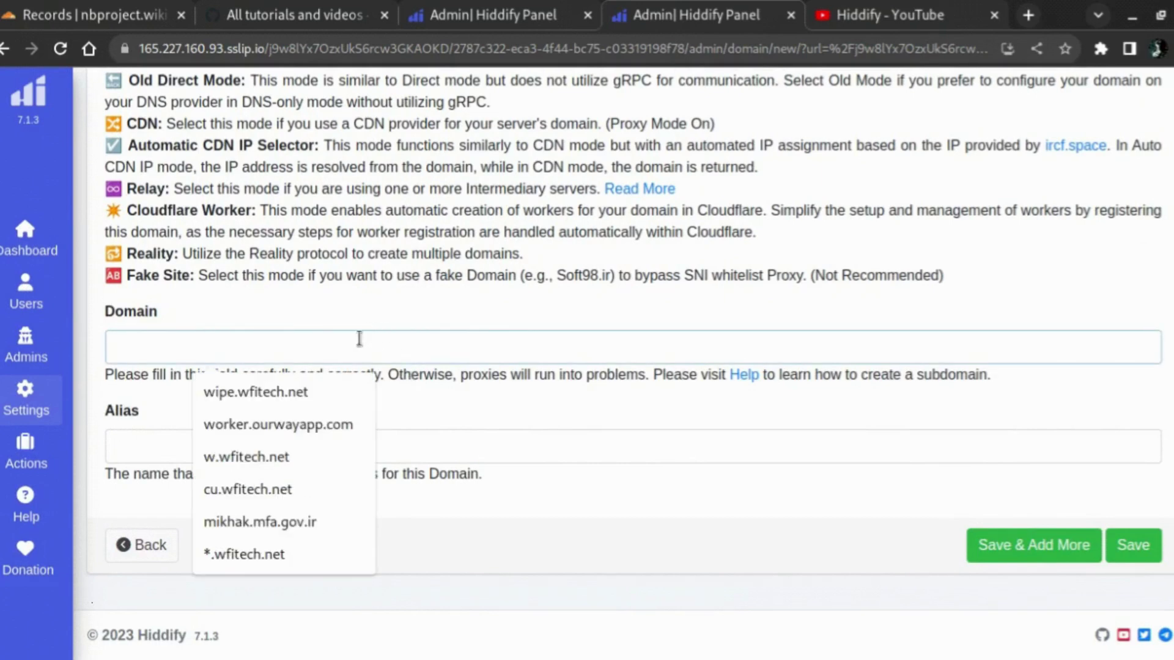
# - Copy the hd record from Cloudflare, paste hd.nbproject.wiki as Domain, and enter alias 'alias'
pyautogui.click(91, 15)
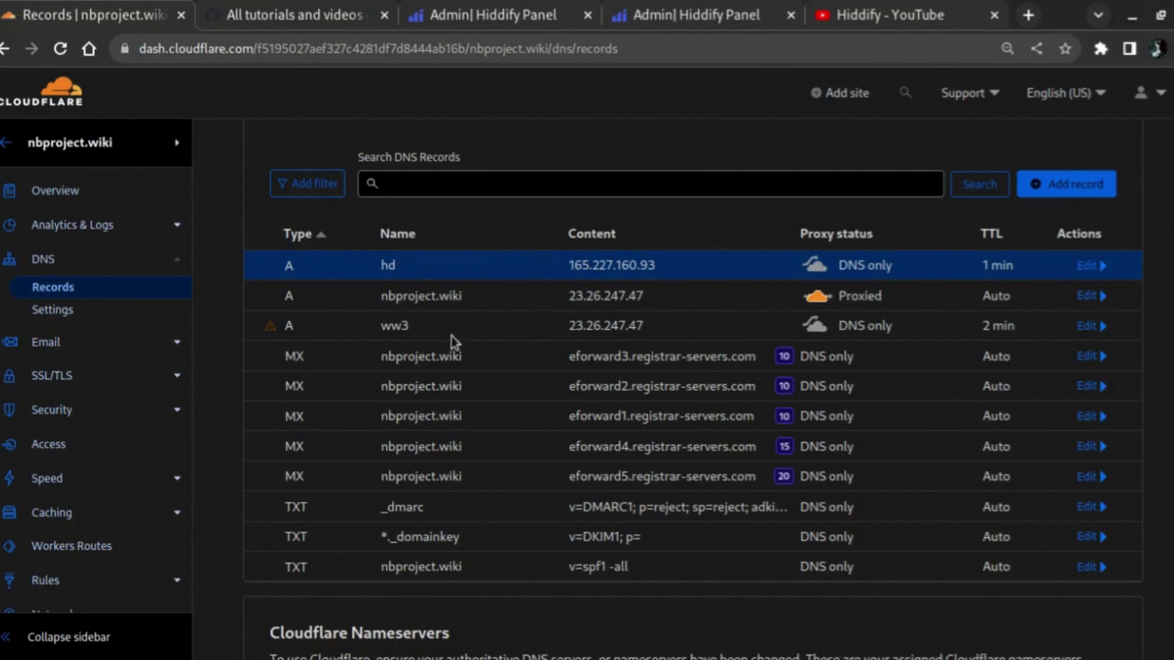
pyautogui.doubleClick(388, 265)
pyautogui.hotkey('ctrl', 'c')
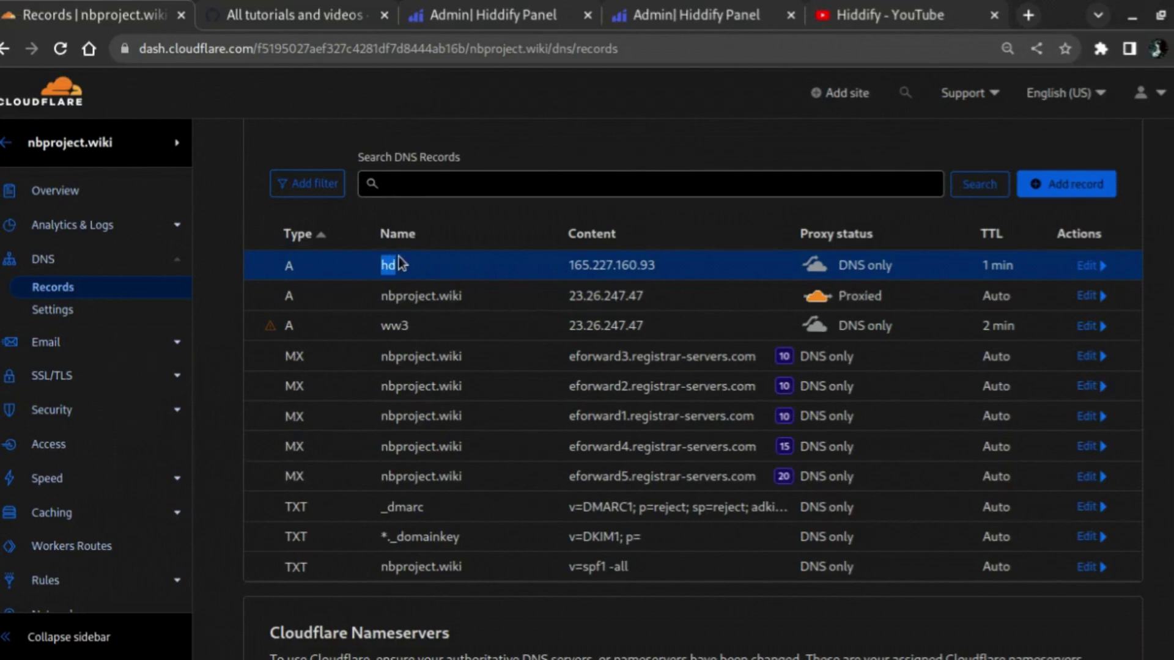
pyautogui.click(516, 13)
pyautogui.click(646, 8)
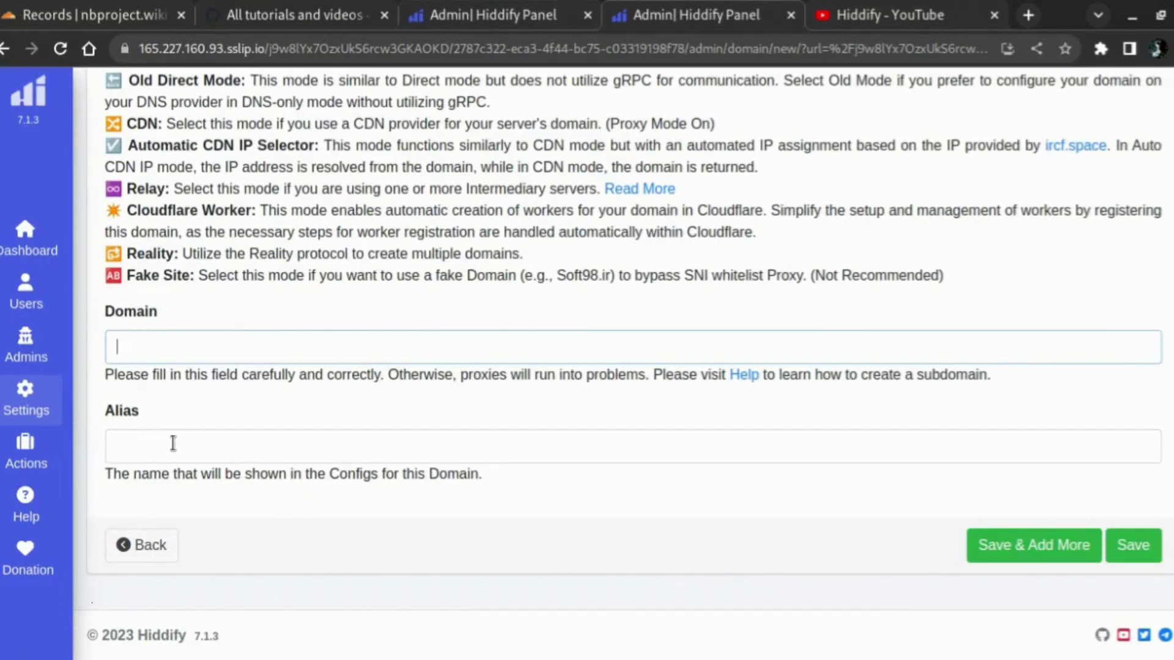
pyautogui.hotkey('ctrl', 'v')
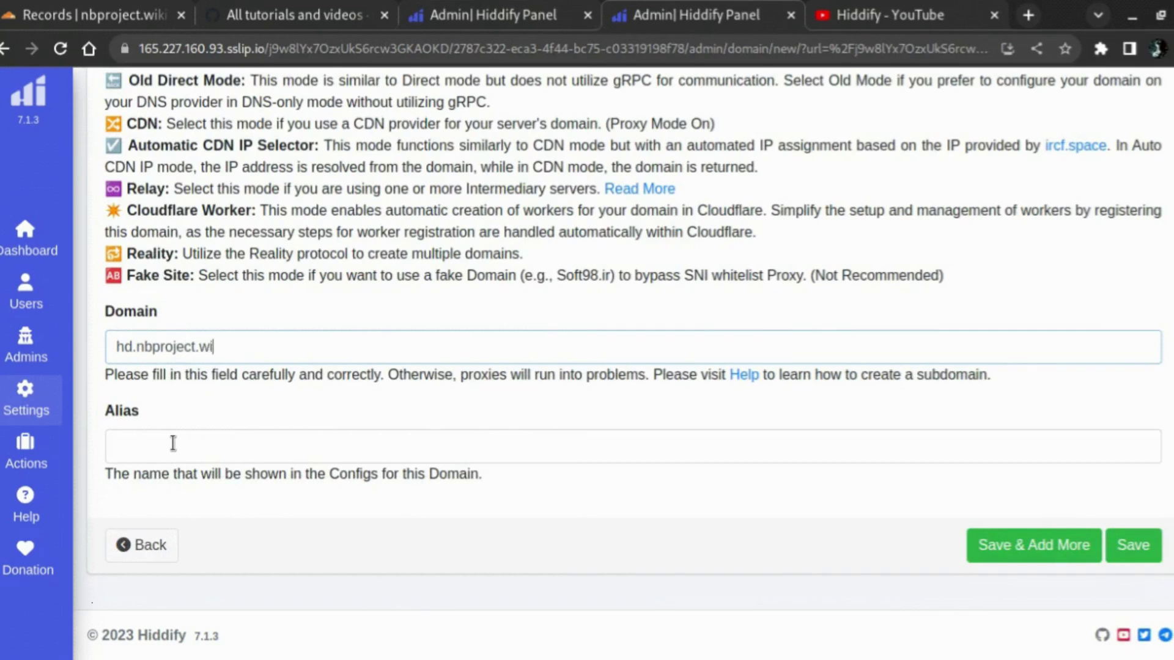
pyautogui.click(181, 444)
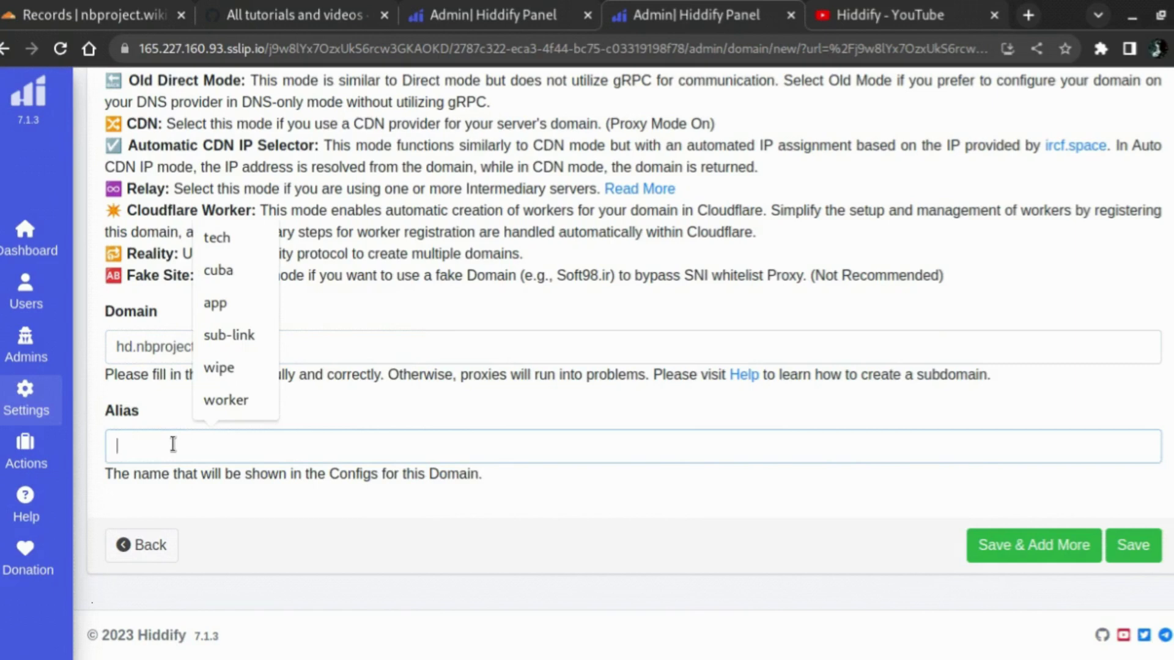
pyautogui.write('alias')
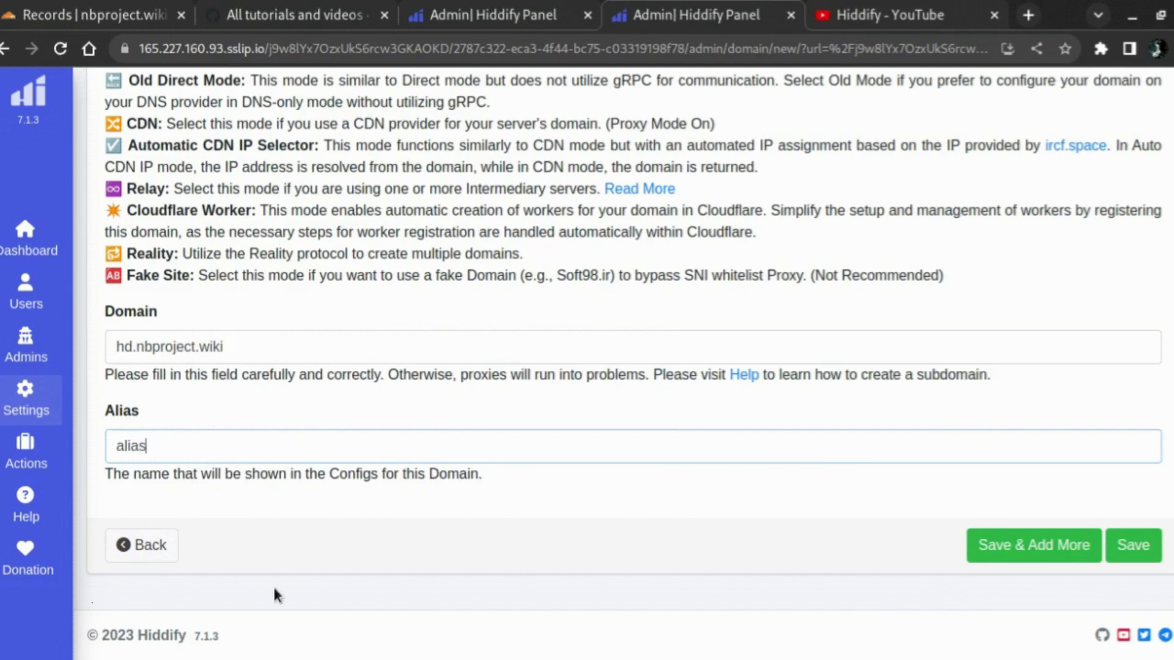
# - Save the hd.nbproject.wiki domain, apply configs, and confirm both dialogs
pyautogui.click(1118, 550)
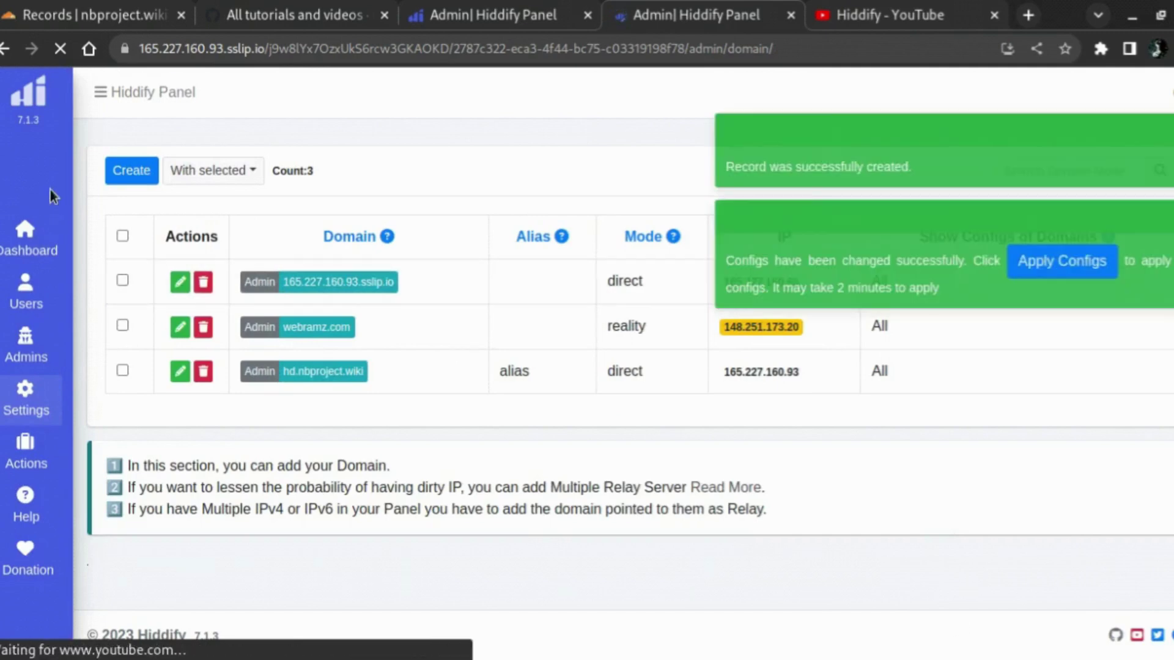
pyautogui.click(1052, 264)
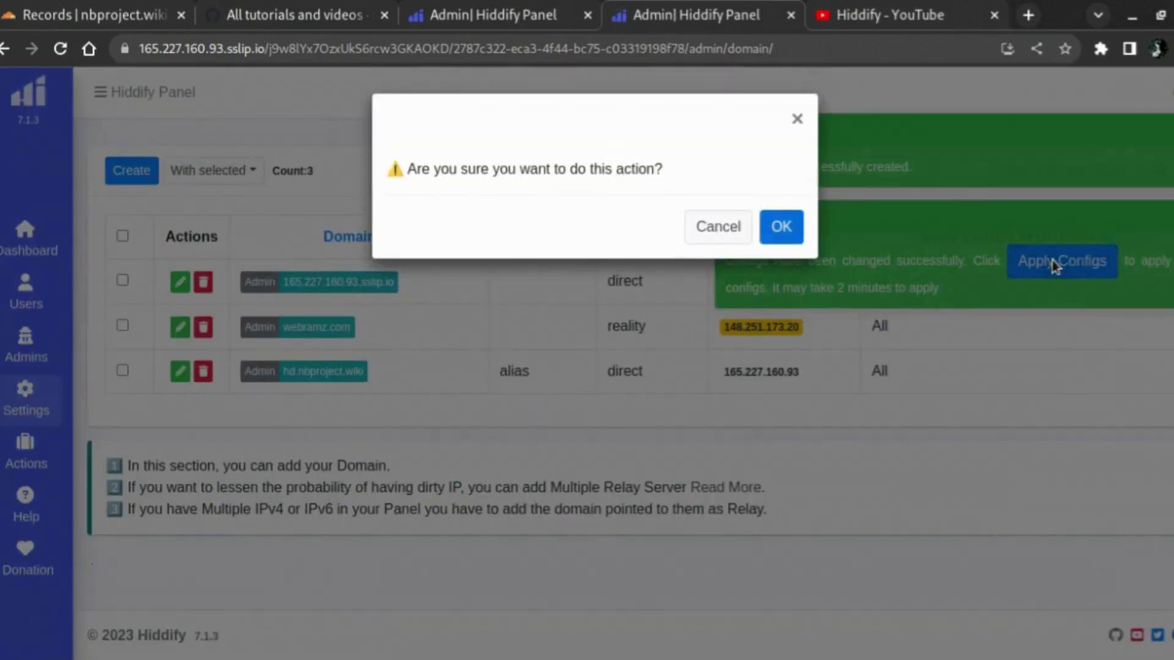
pyautogui.click(762, 226)
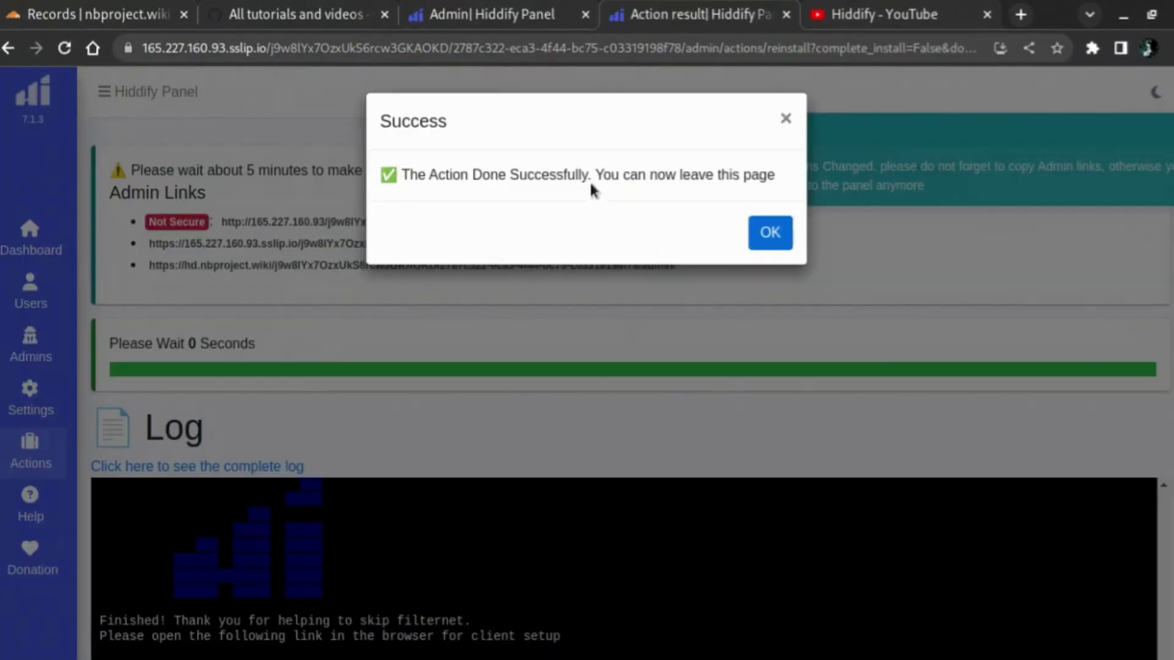
pyautogui.click(771, 234)
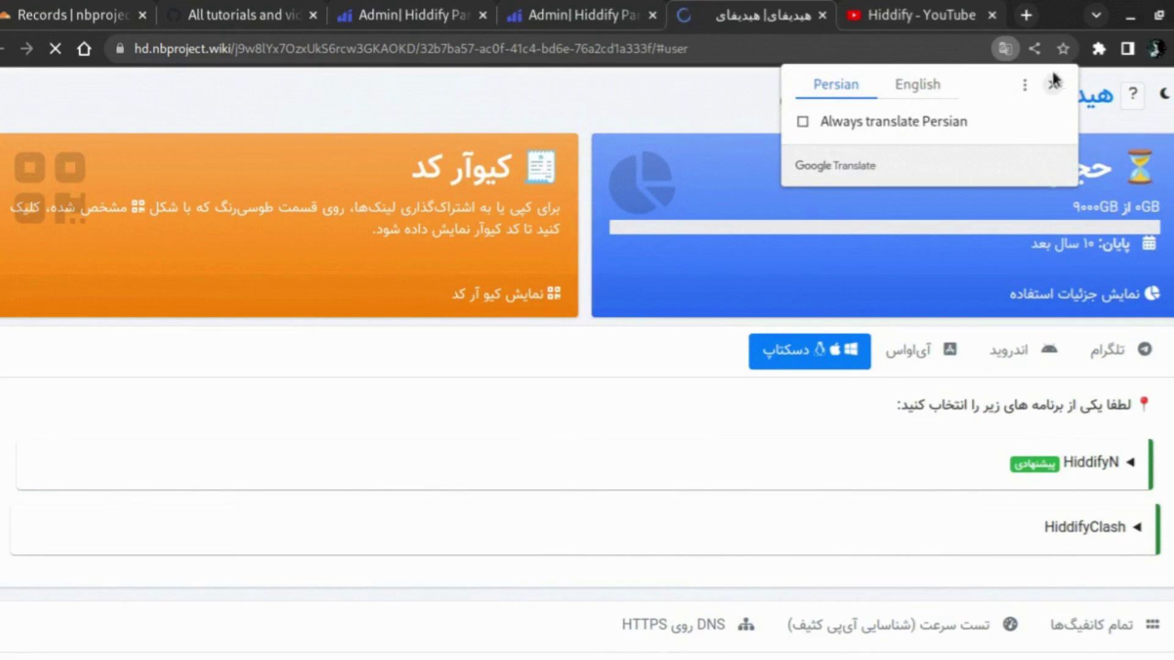
# - Dismiss the Google Translate offer on the hd.nbproject.wiki client-setup page
pyautogui.click(1052, 85)
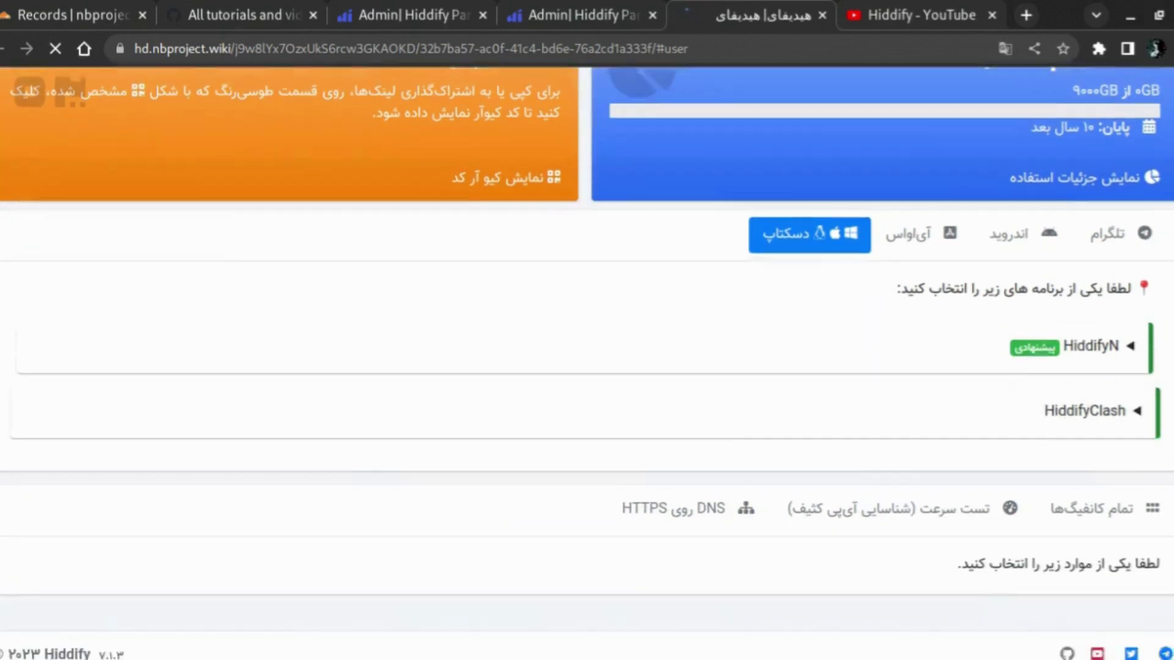